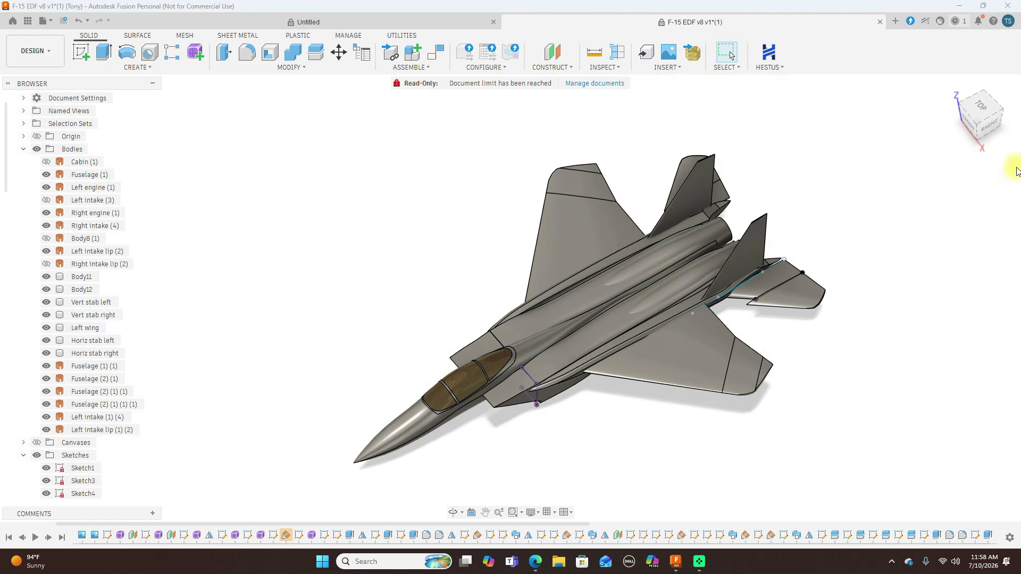
- Hide all sketches and view the F-15 model from the front and in perspective
click(976, 125)
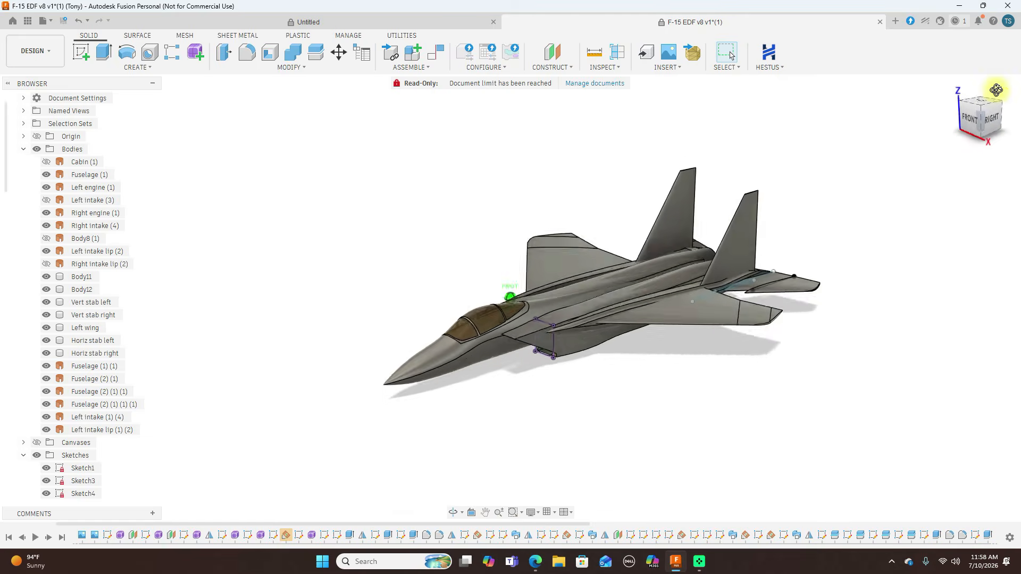
shift+middle_drag(54, 84, 553, 260)
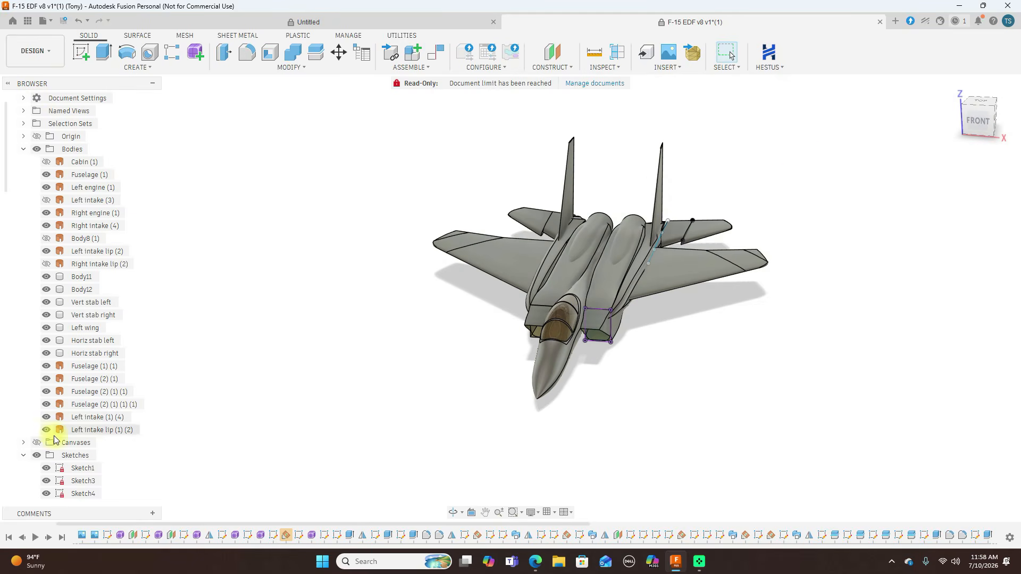
click(36, 455)
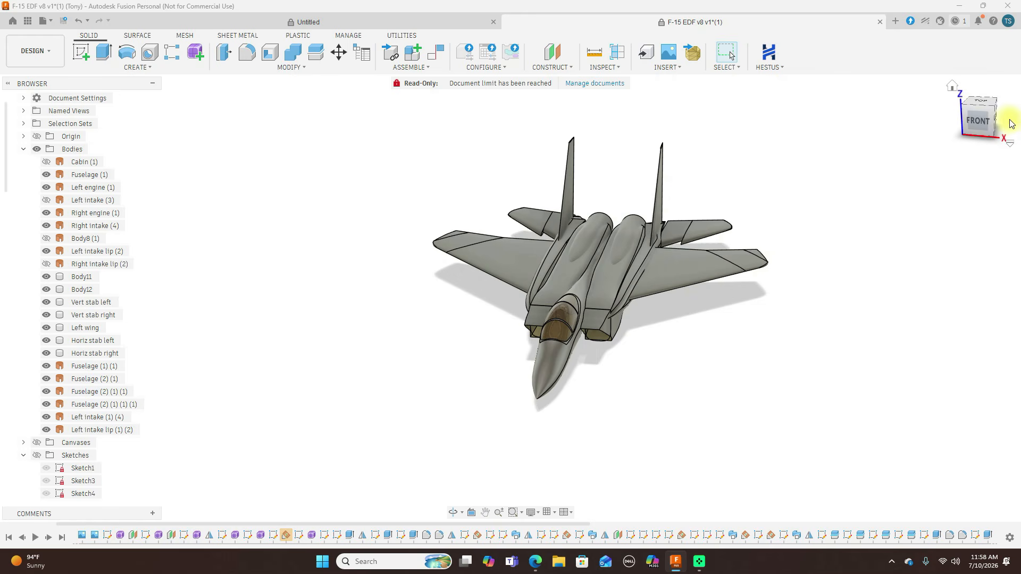
click(988, 123)
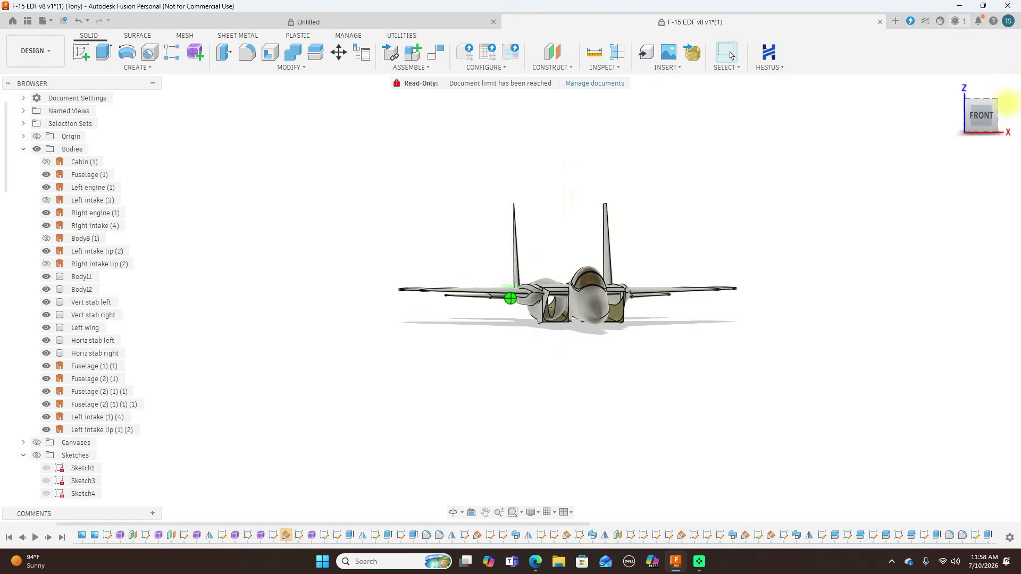
drag(1003, 103, 927, 129)
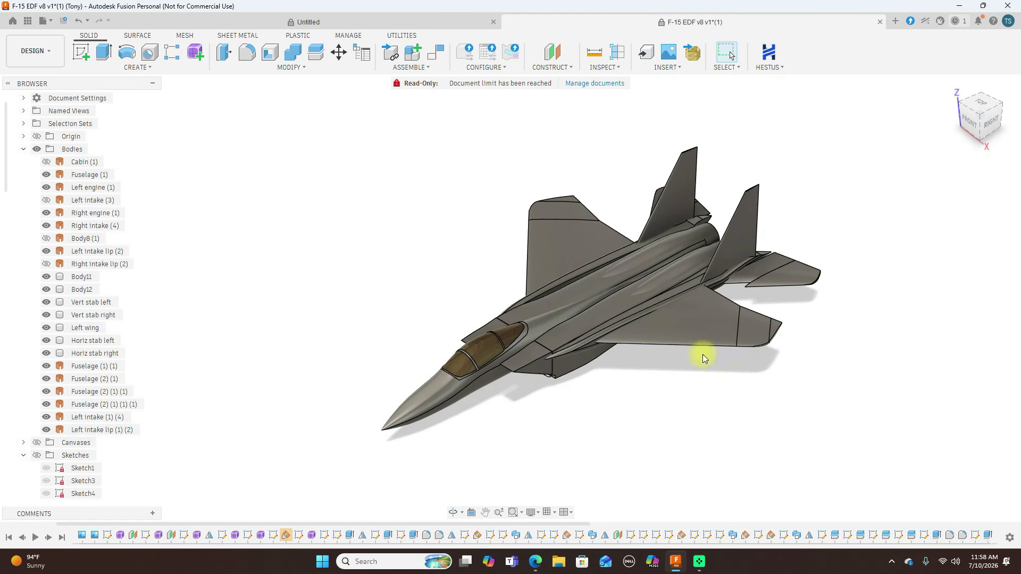
scroll(806, 290, up, 3)
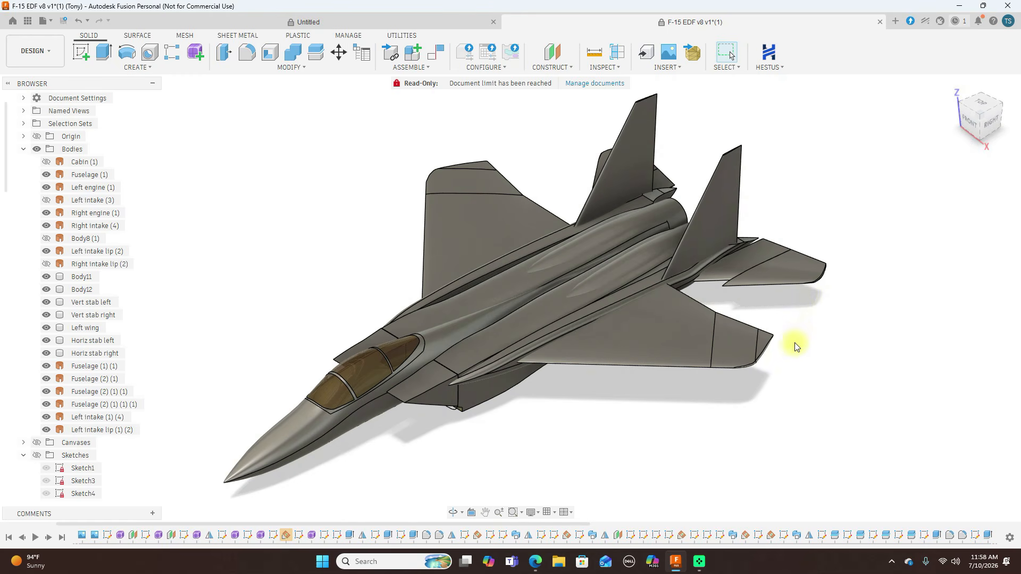
click(983, 132)
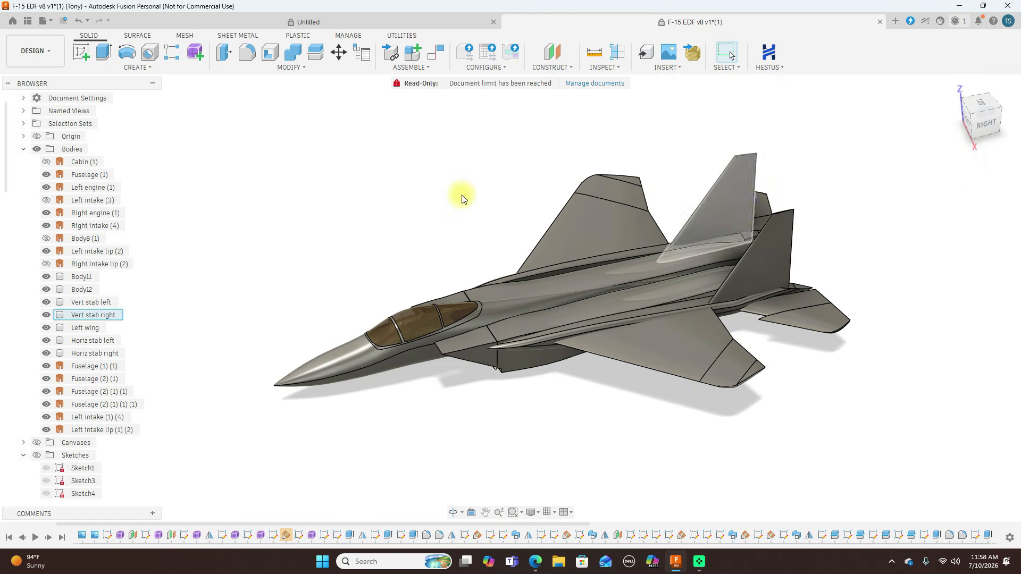
- Toggle the Fuselage (1) and Fuselage (1) (1) bodies to examine which parts they form, leaving only Fuselage (1) hidden
click(47, 175)
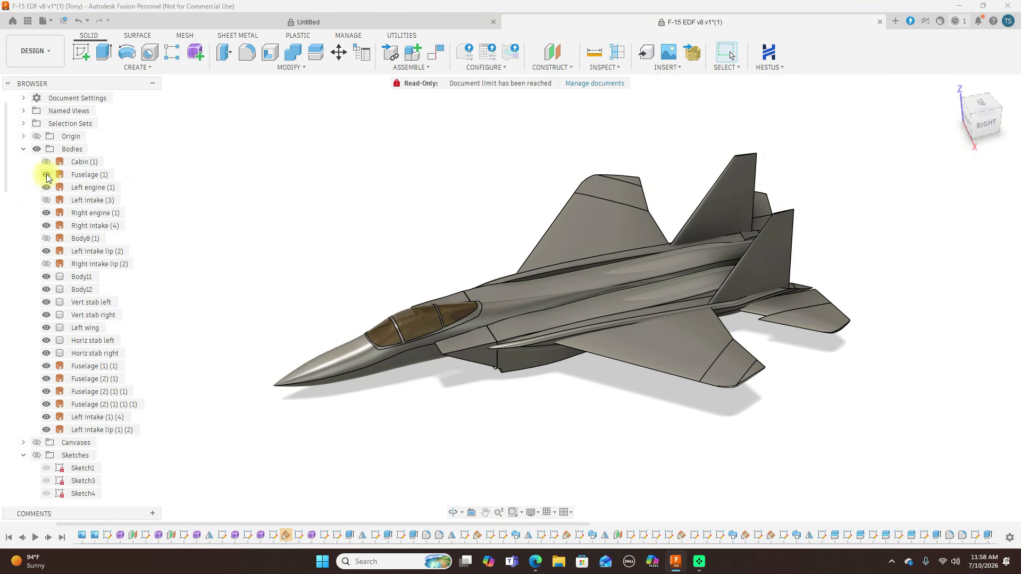
click(47, 176)
click(47, 175)
click(46, 176)
click(46, 175)
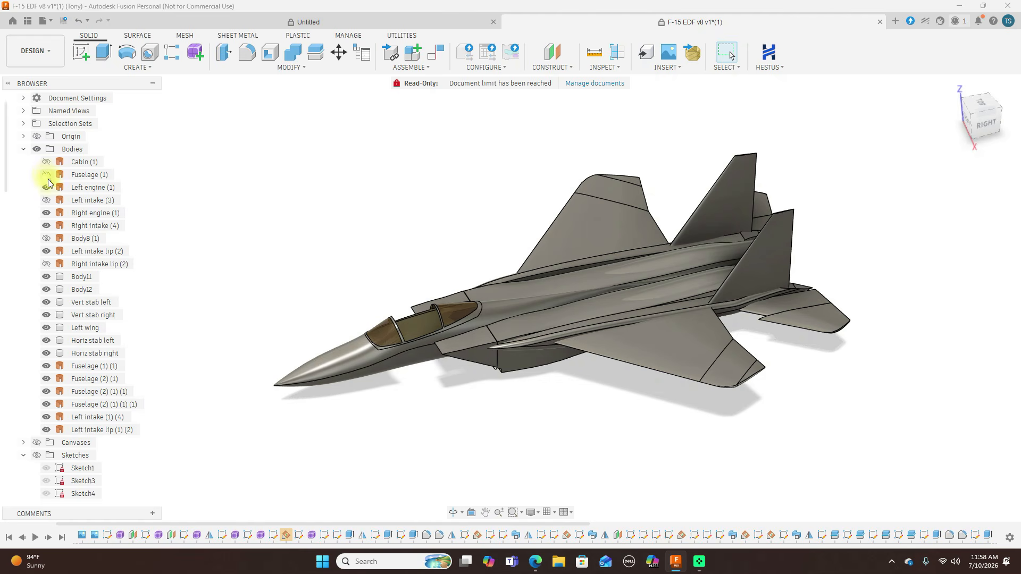
click(47, 187)
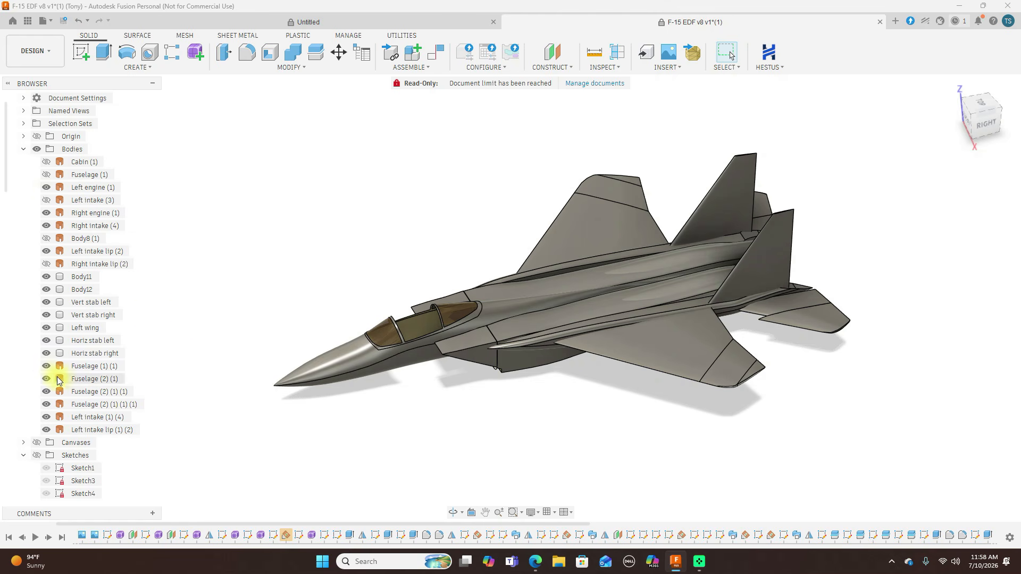
click(47, 366)
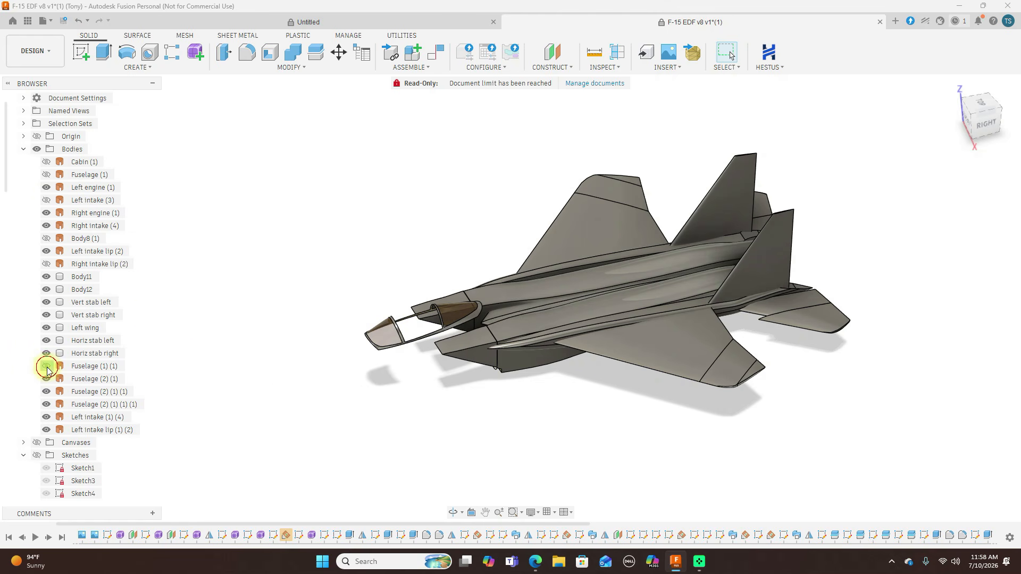
click(46, 366)
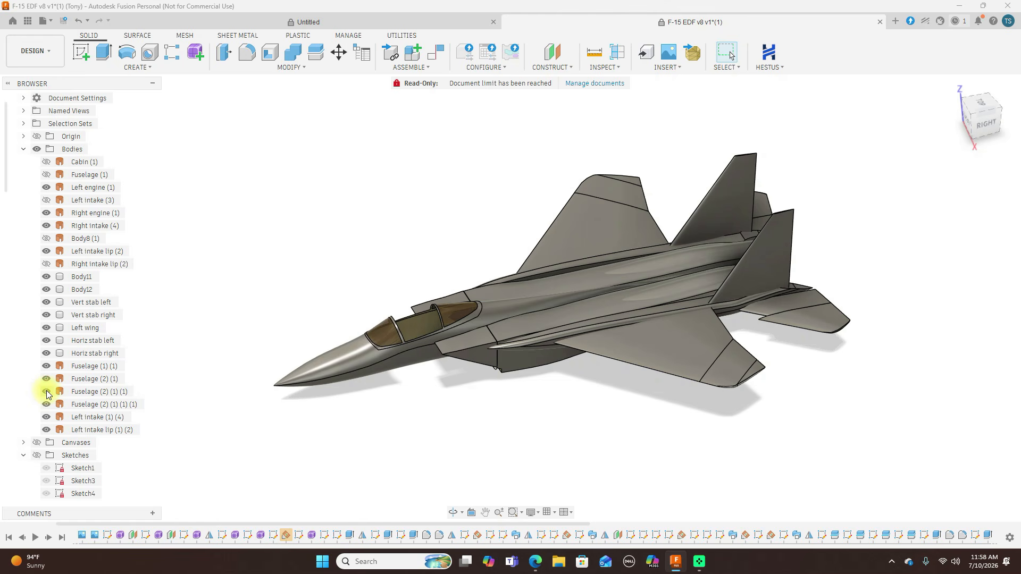
- Hide the Left engine (1), Right engine (1), Right intake (4) and Left intake lip (2) bodies
click(46, 418)
click(47, 188)
click(46, 213)
click(46, 225)
click(46, 251)
click(46, 264)
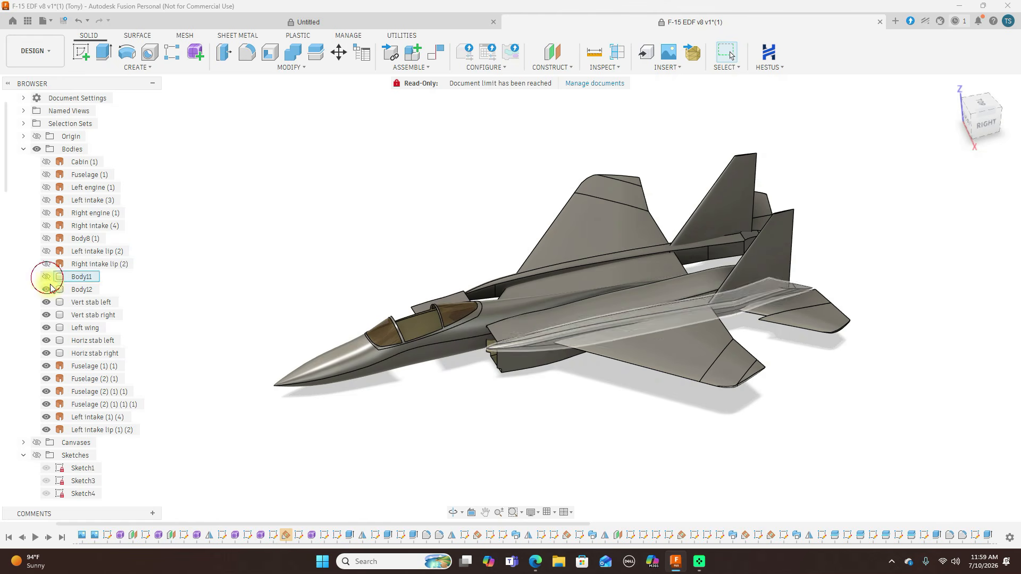
- Hide Body11, Body12, Left intake (1) (4) and the Left wing to isolate the central fuselage and tail
click(47, 277)
click(46, 289)
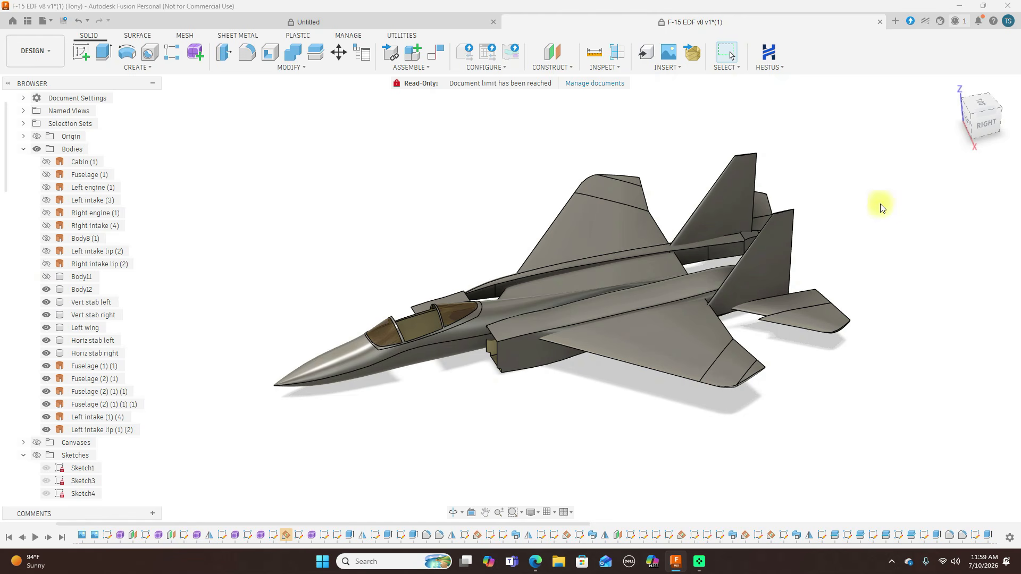
click(47, 417)
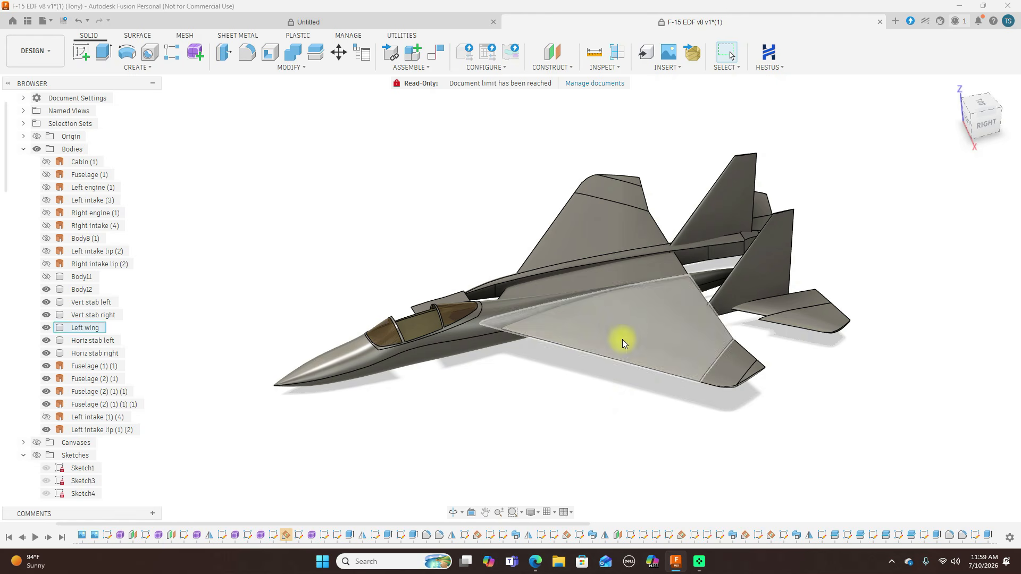
click(47, 328)
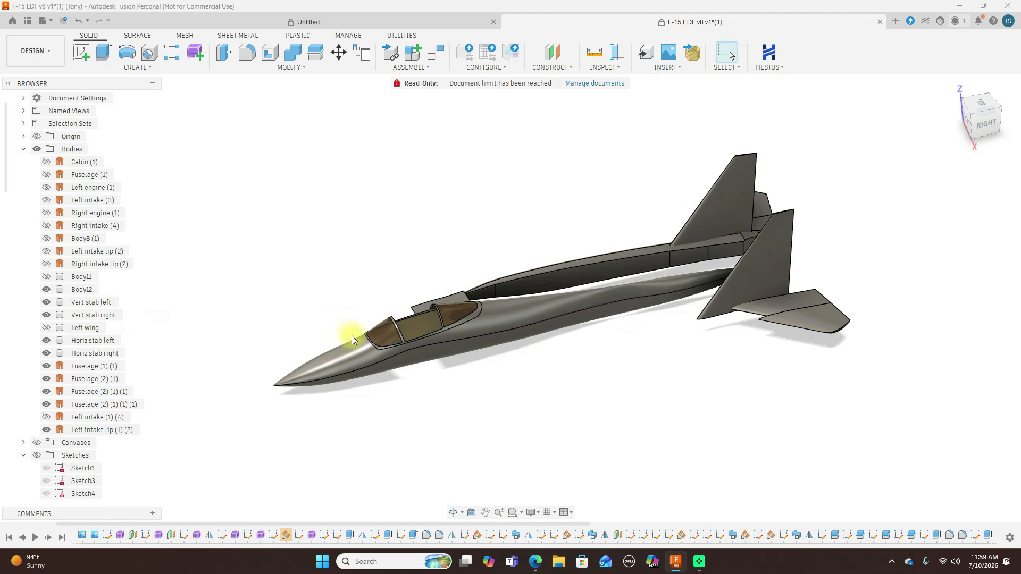
click(46, 289)
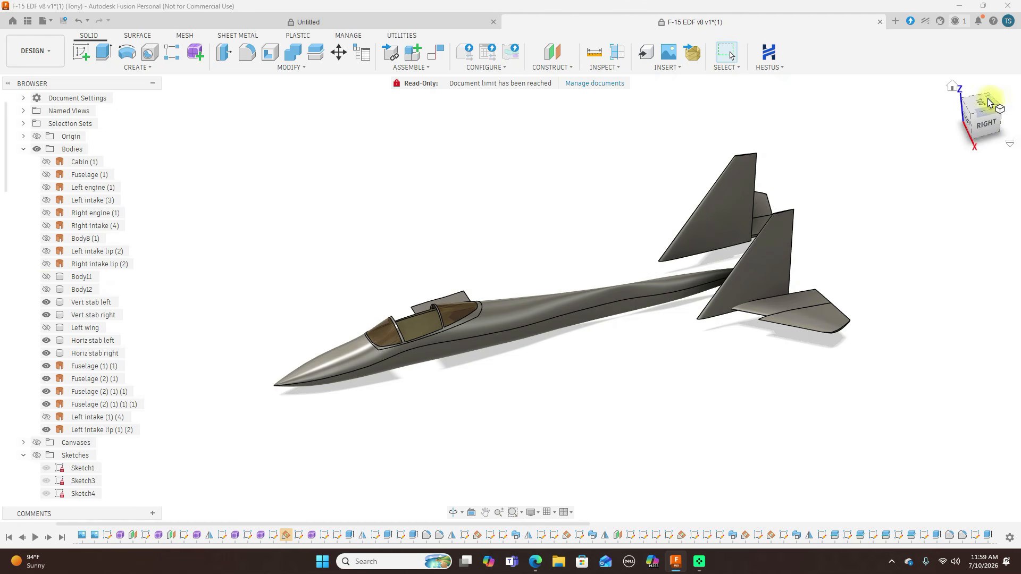
- Show the reference canvases and compare the fuselage side profile with the side-elevation blueprint
mouse_move(973, 131)
mouse_down()
mouse_move(926, 112)
mouse_move(839, 110)
mouse_move(713, 125)
mouse_move(686, 103)
mouse_move(642, 98)
mouse_up()
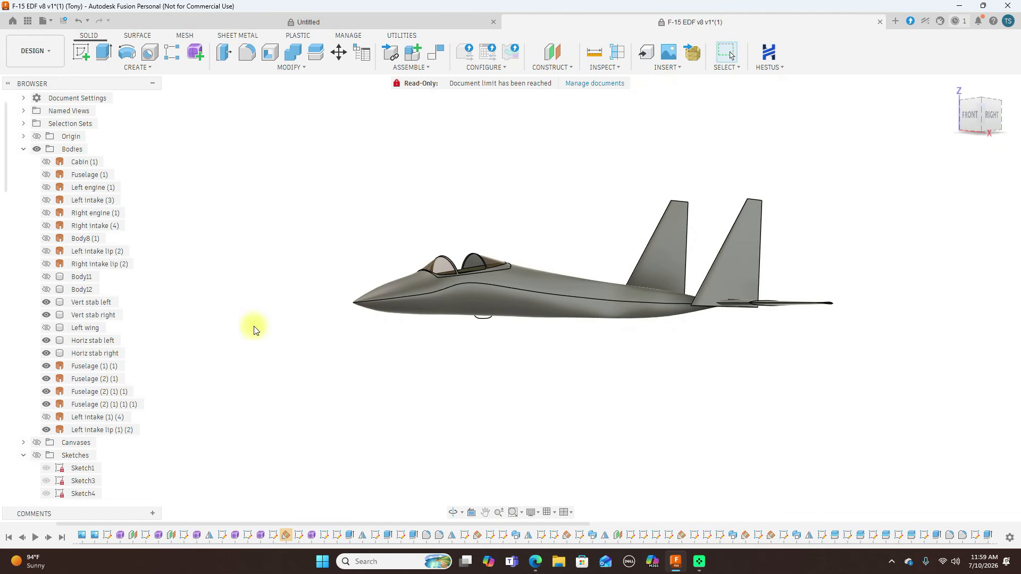
click(37, 442)
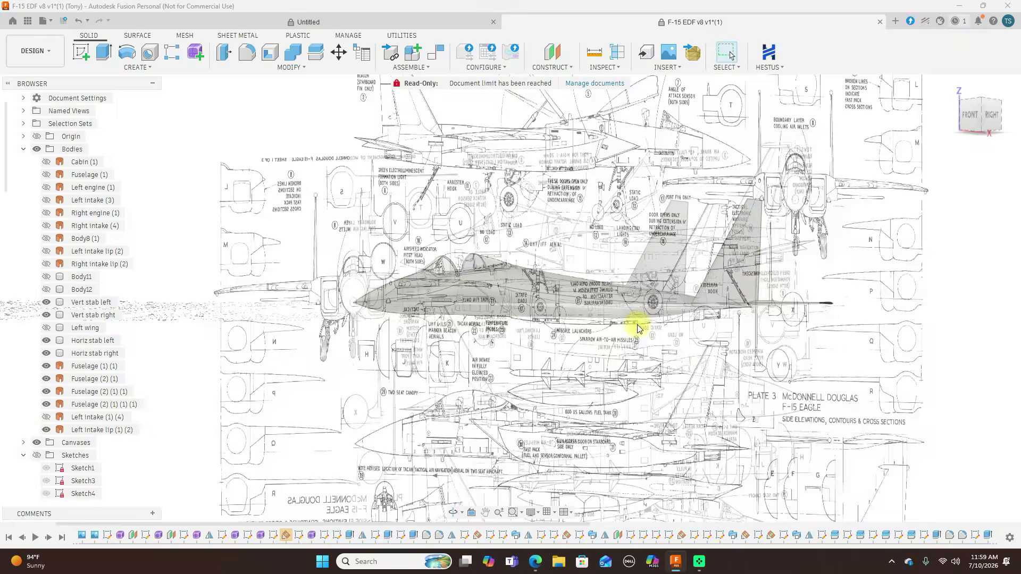
click(990, 117)
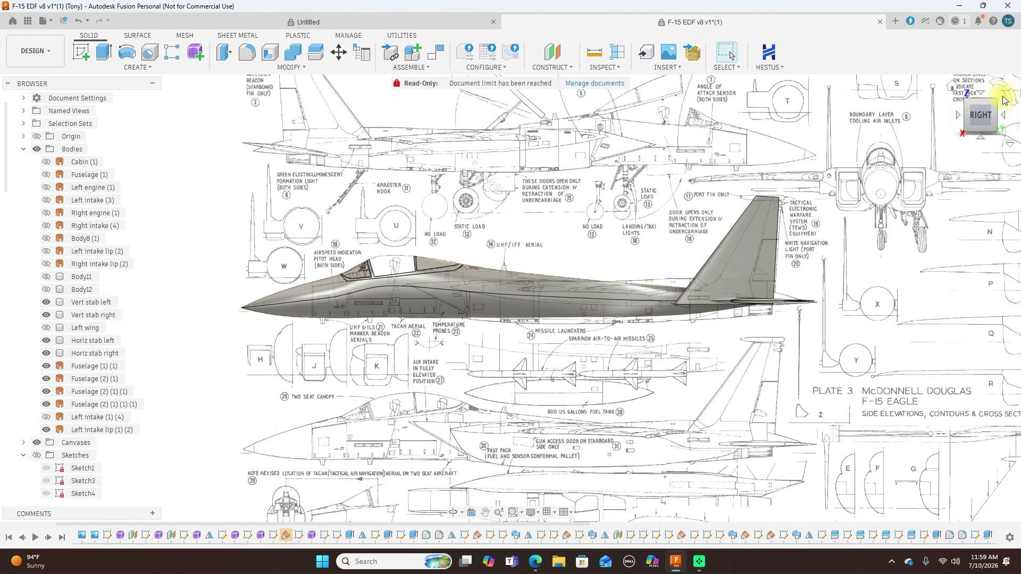
mouse_move(979, 109)
mouse_down()
mouse_move(989, 177)
mouse_move(980, 109)
mouse_move(980, 125)
mouse_move(940, 19)
mouse_move(974, 35)
mouse_move(973, 24)
mouse_move(976, 107)
mouse_up()
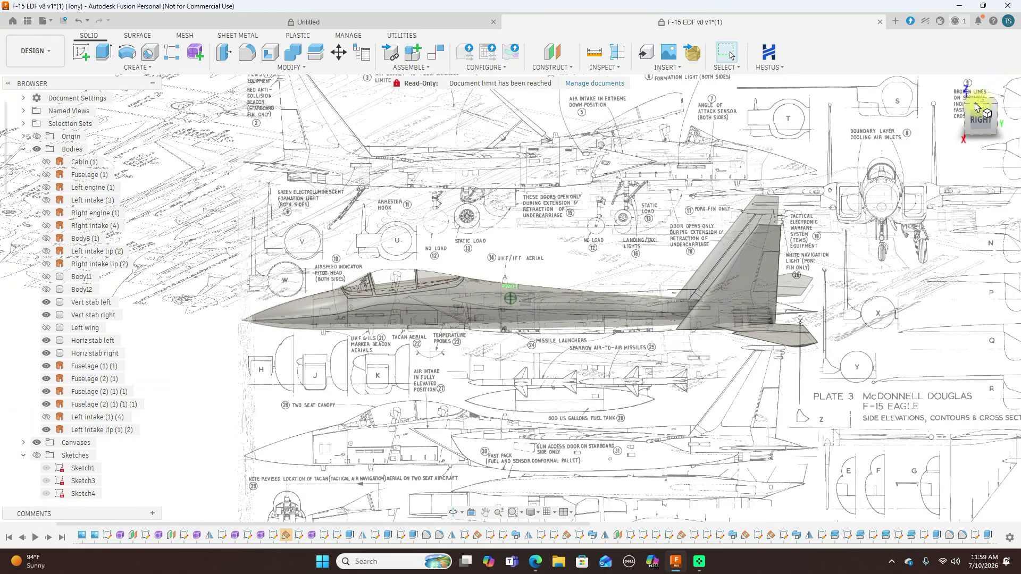
scroll(455, 247, up, 3)
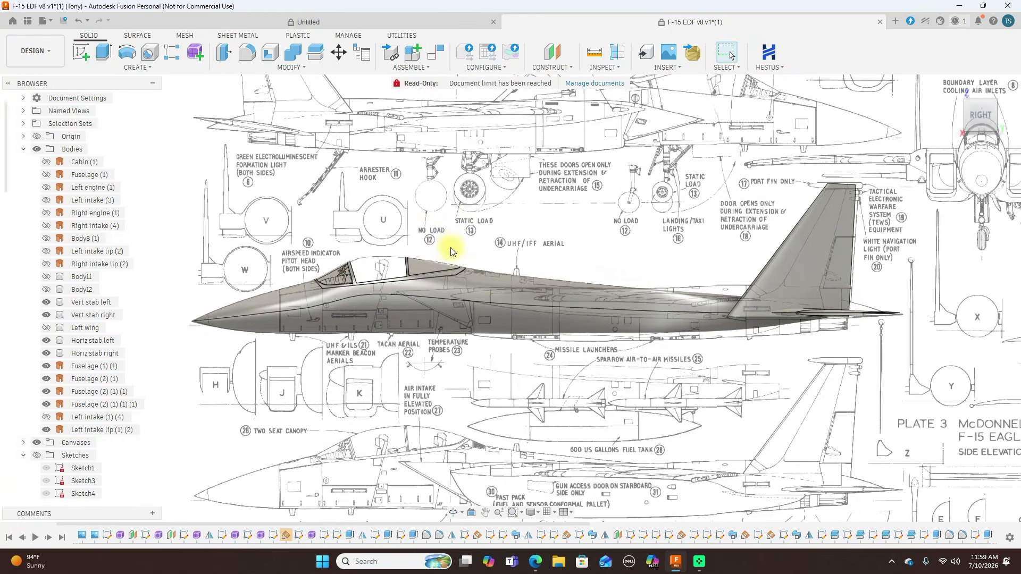
- Show the Fuselage (1) body and compare the canopy outline with the side-elevation blueprint
click(47, 175)
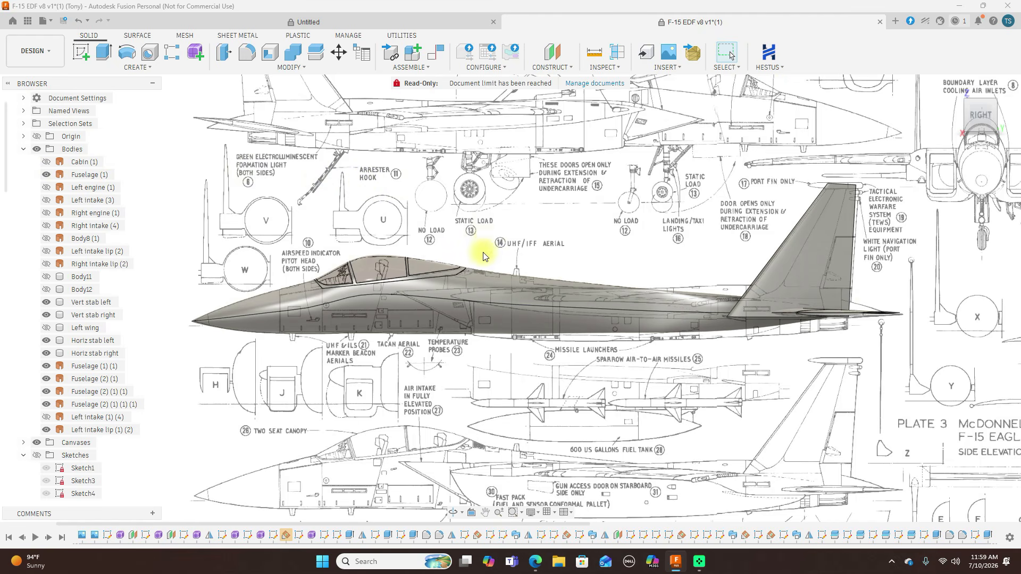
scroll(483, 257, up, 2)
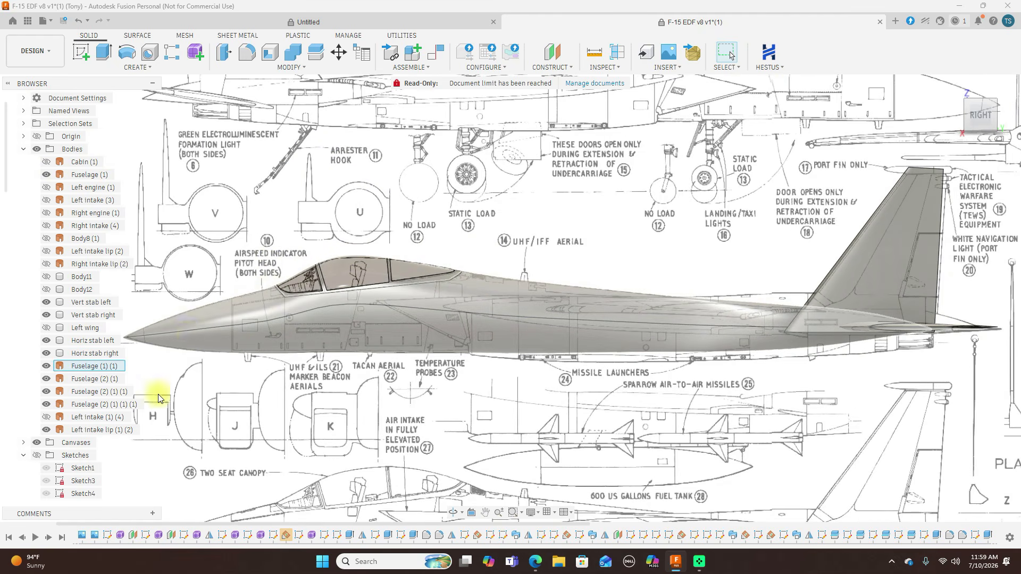
click(36, 456)
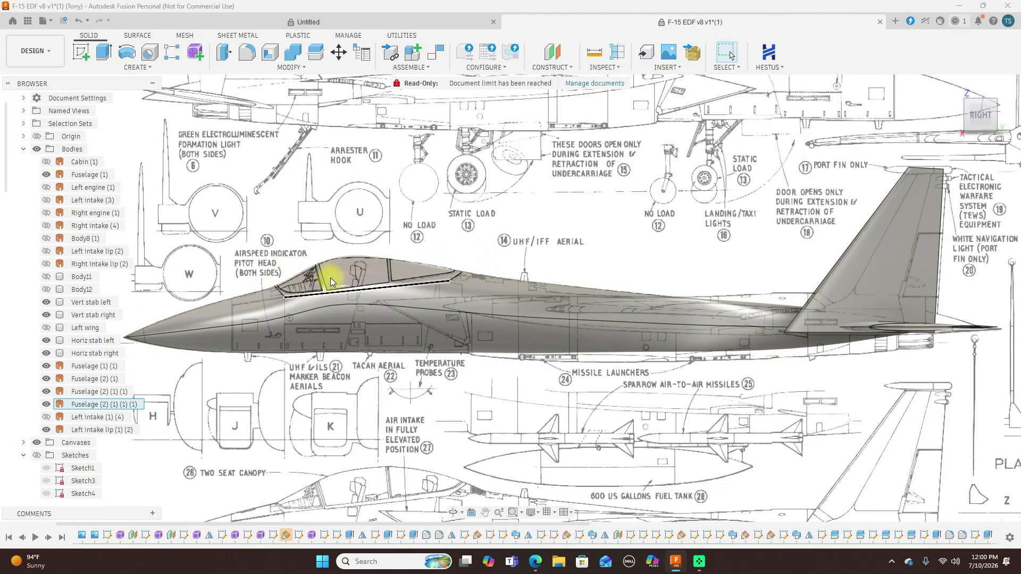
scroll(297, 269, up, 3)
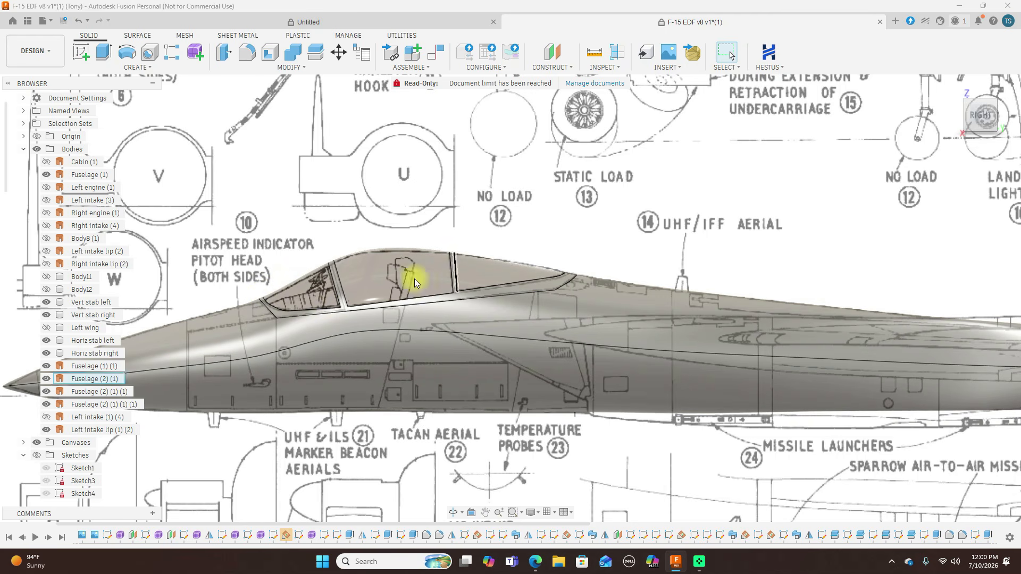
scroll(643, 343, down, 4)
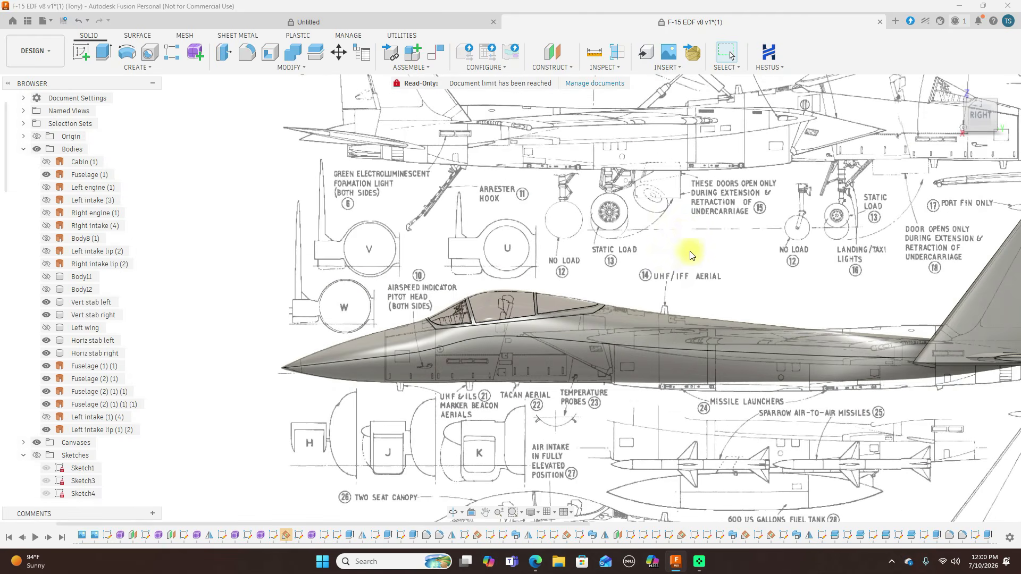
scroll(686, 233, down, 3)
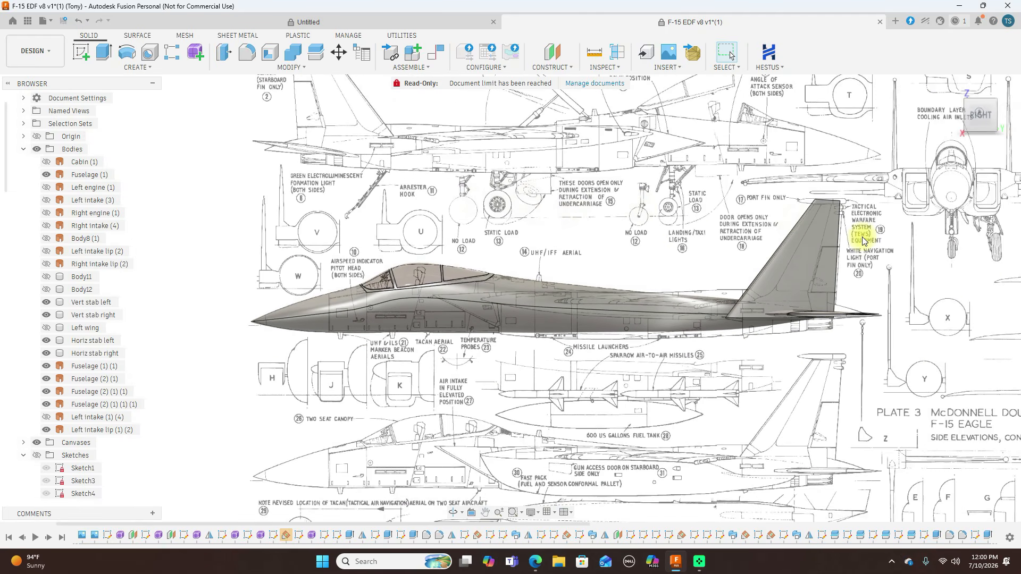
- Compare the model with the top-view blueprint, return to the right side view and hide the canvases
click(984, 96)
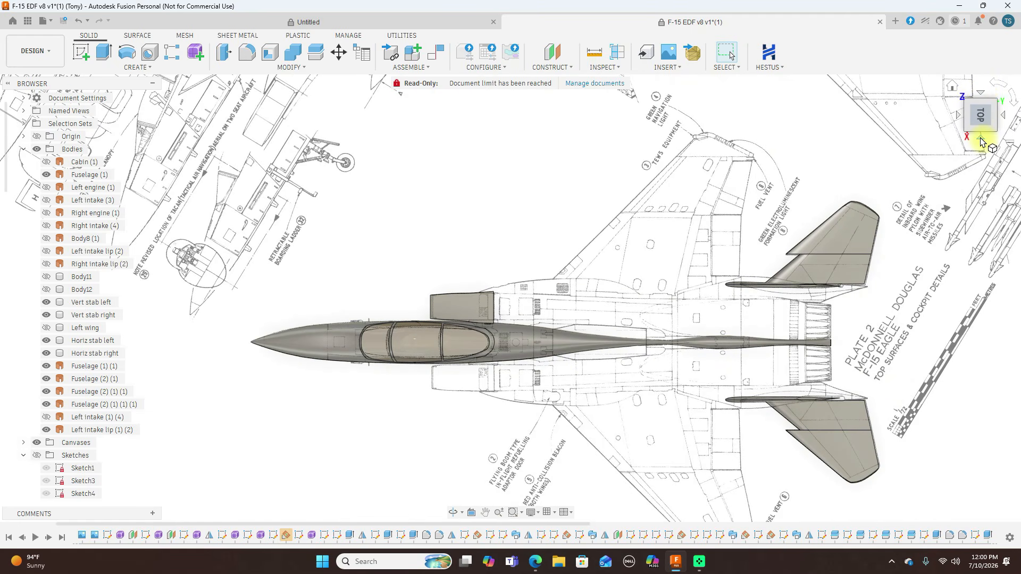
click(982, 140)
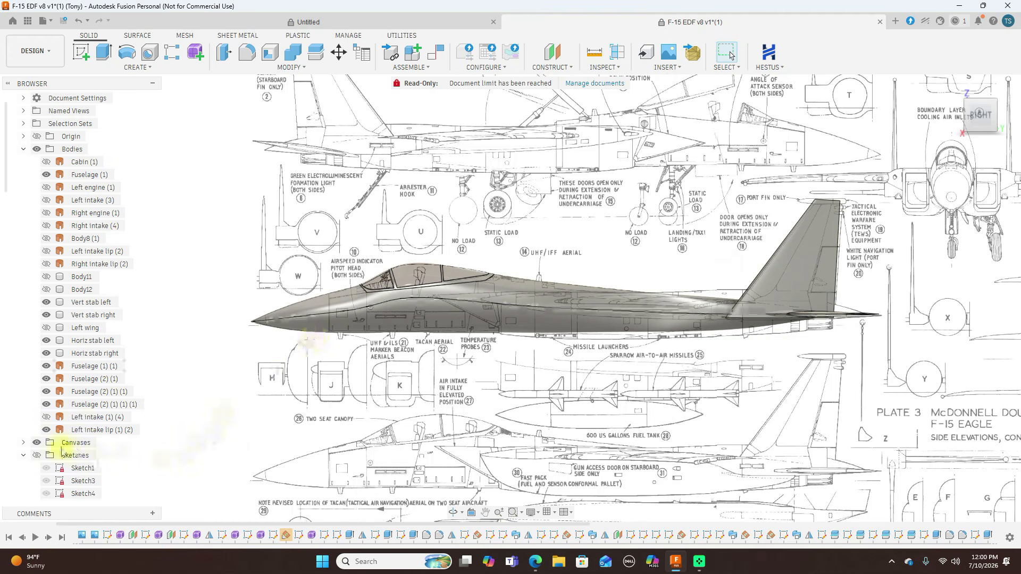
click(36, 443)
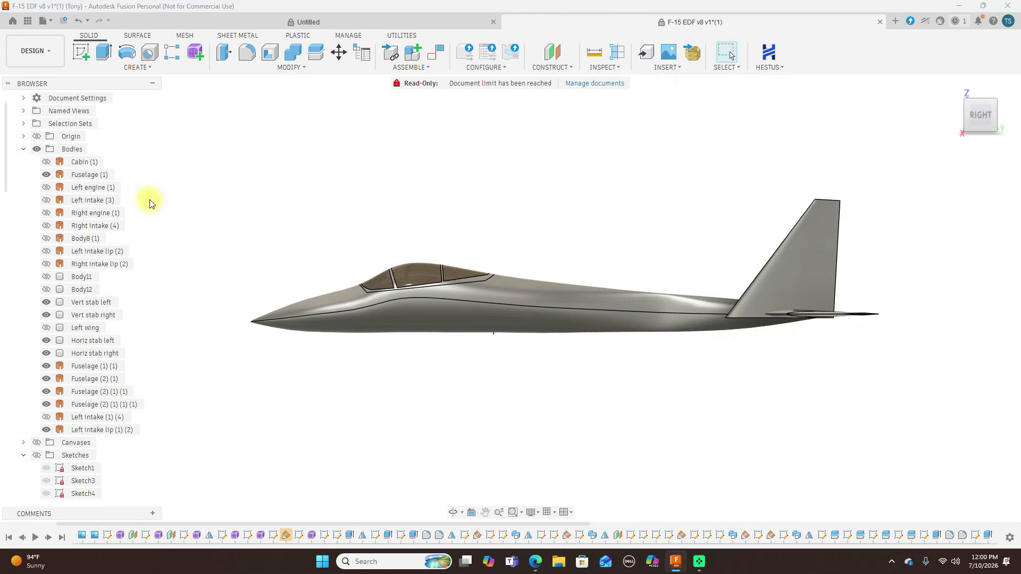
- Show the Left engine (1) body, hide Vert stab left and view the engine beside the fuselage
click(47, 188)
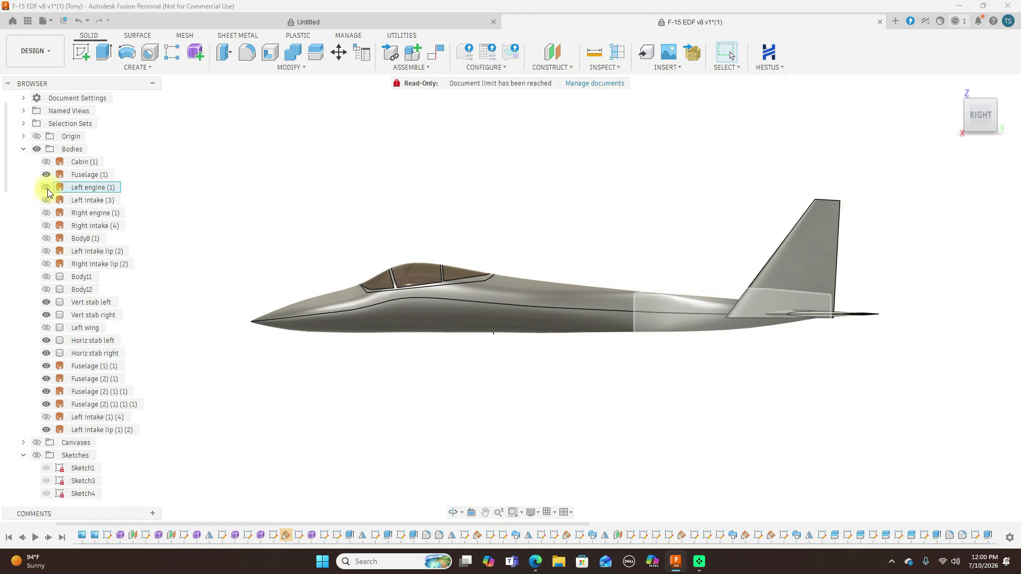
drag(982, 108, 665, 120)
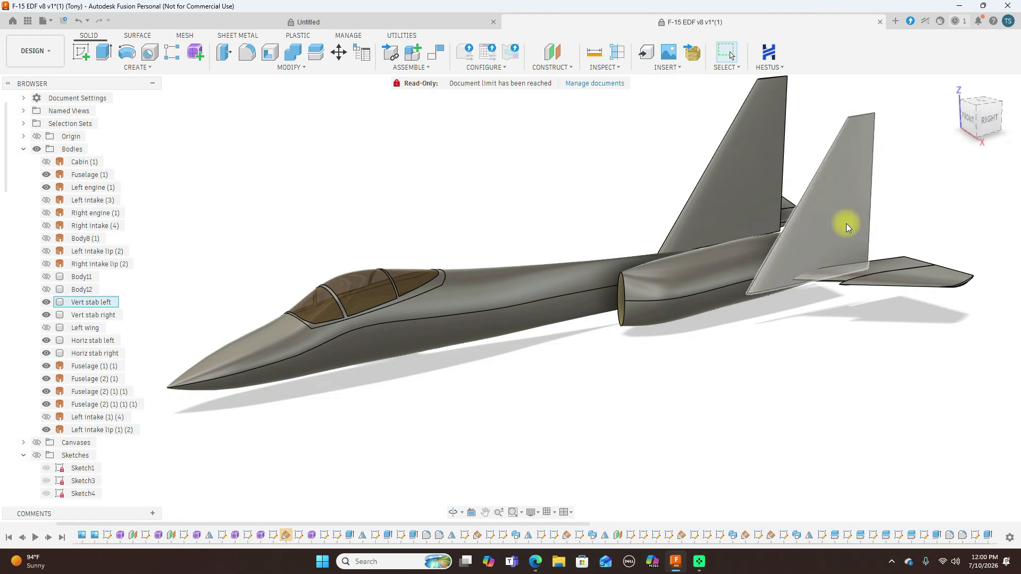
click(46, 302)
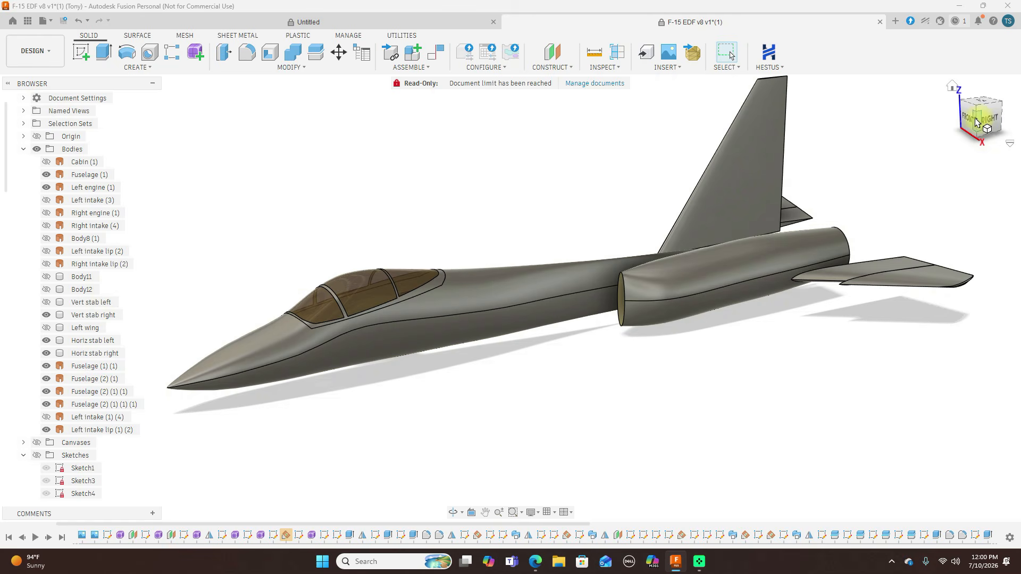
mouse_move(975, 126)
mouse_down()
mouse_move(917, 161)
mouse_move(909, 178)
mouse_move(916, 80)
mouse_move(934, 117)
mouse_move(899, 137)
mouse_move(899, 156)
mouse_move(930, 114)
mouse_move(11, 149)
mouse_move(31, 110)
mouse_move(1001, 121)
mouse_move(926, 123)
mouse_up()
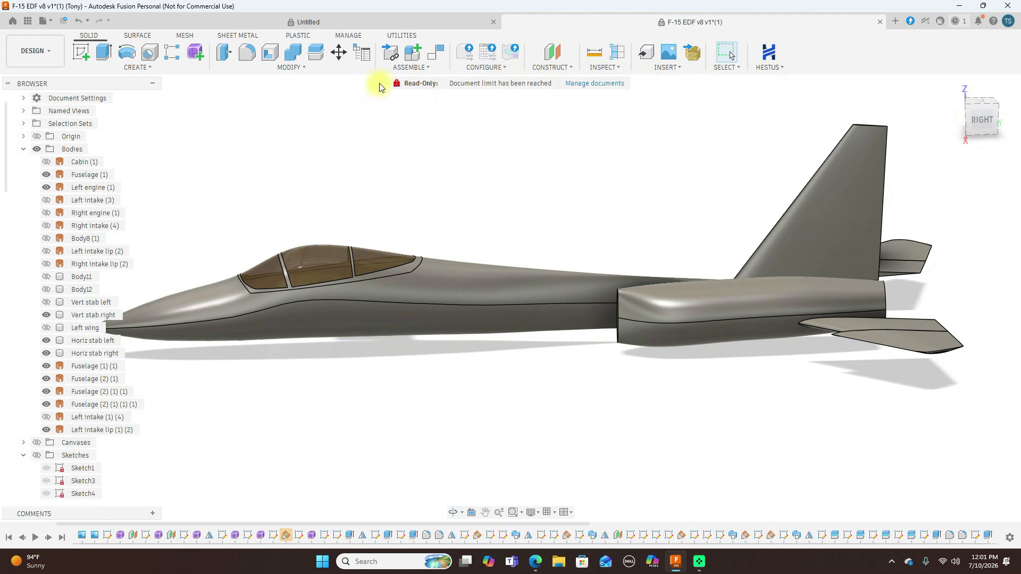
- Show the Right engine (1) body and compare the engine's side profile with the side-elevation blueprint, then hide the canvases again
click(47, 200)
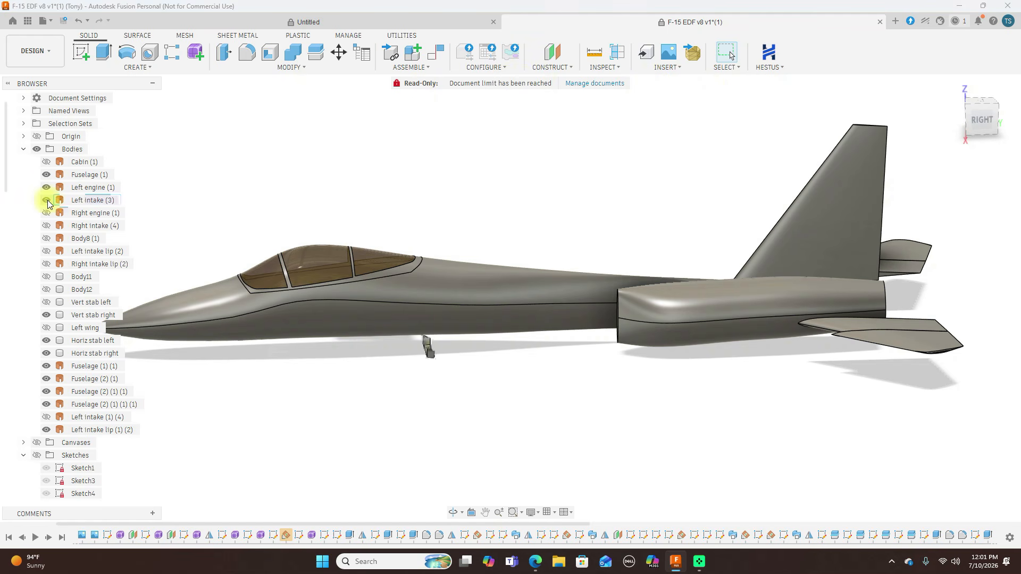
click(47, 213)
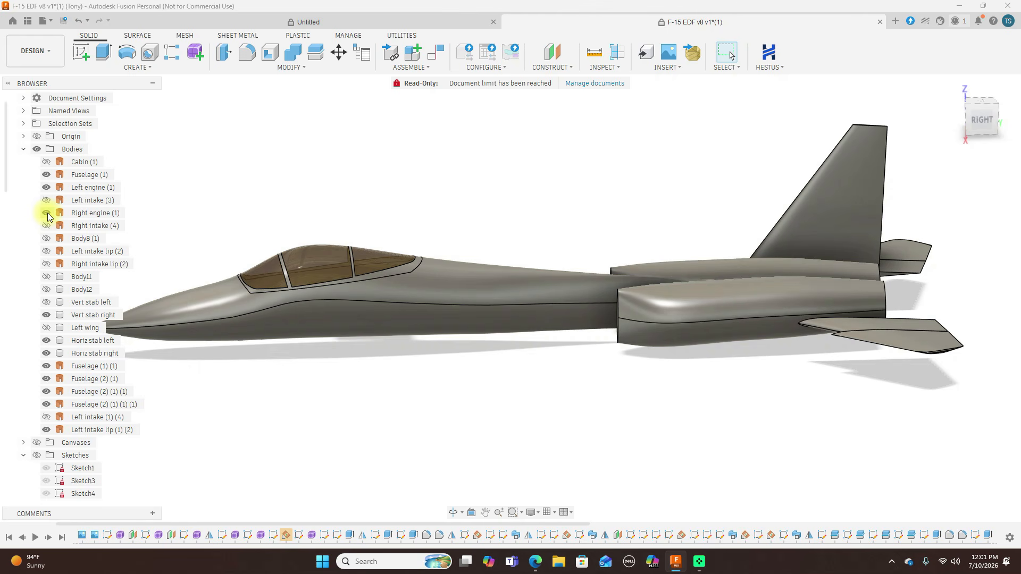
mouse_move(987, 105)
mouse_down()
mouse_move(995, 162)
mouse_move(947, 118)
mouse_move(869, 98)
mouse_move(10, 107)
mouse_up()
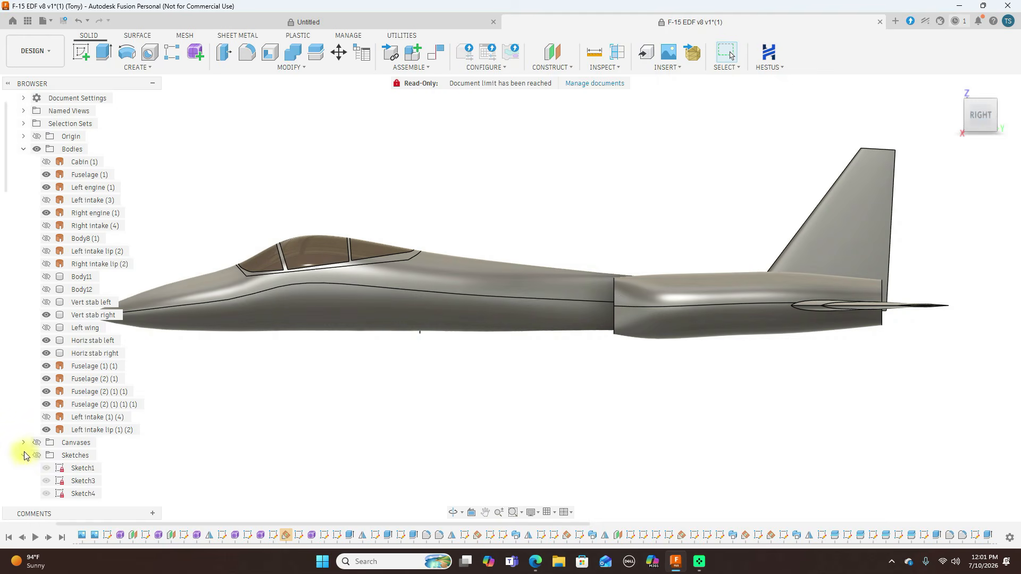
click(36, 443)
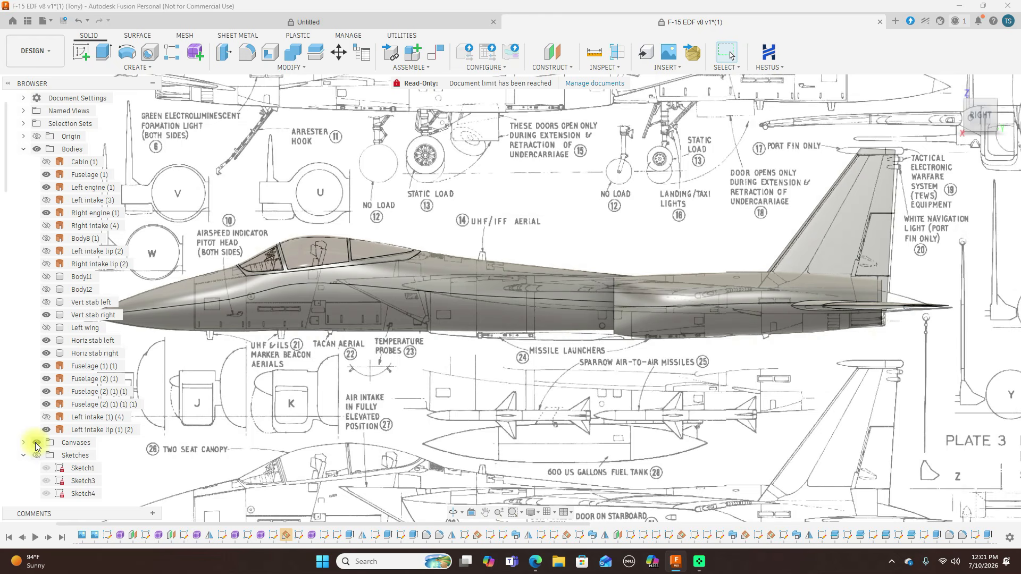
click(36, 443)
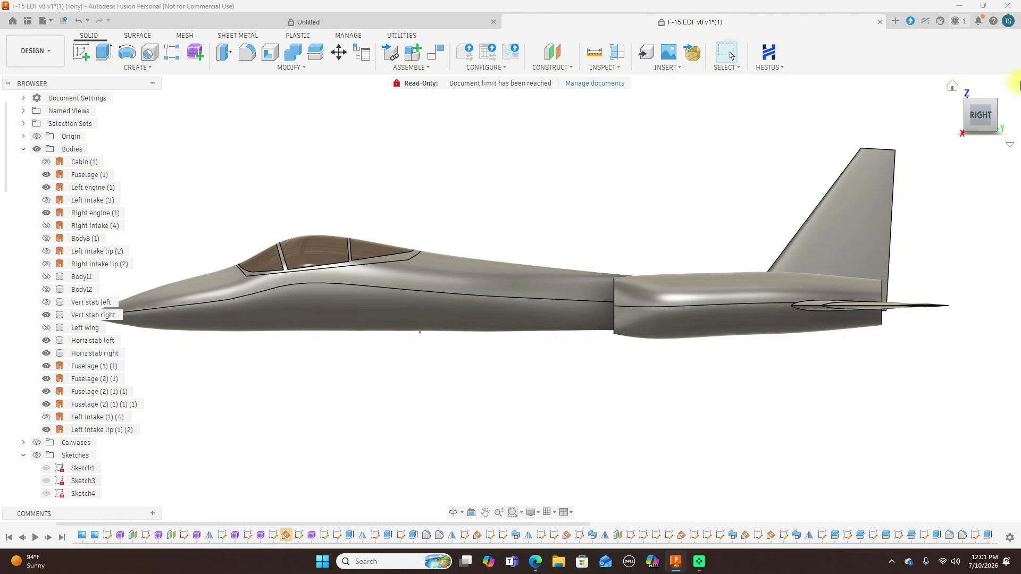
- Show the Right intake (4) body, hide Left intake lip (1) (2), and view the intake's open front end
click(965, 102)
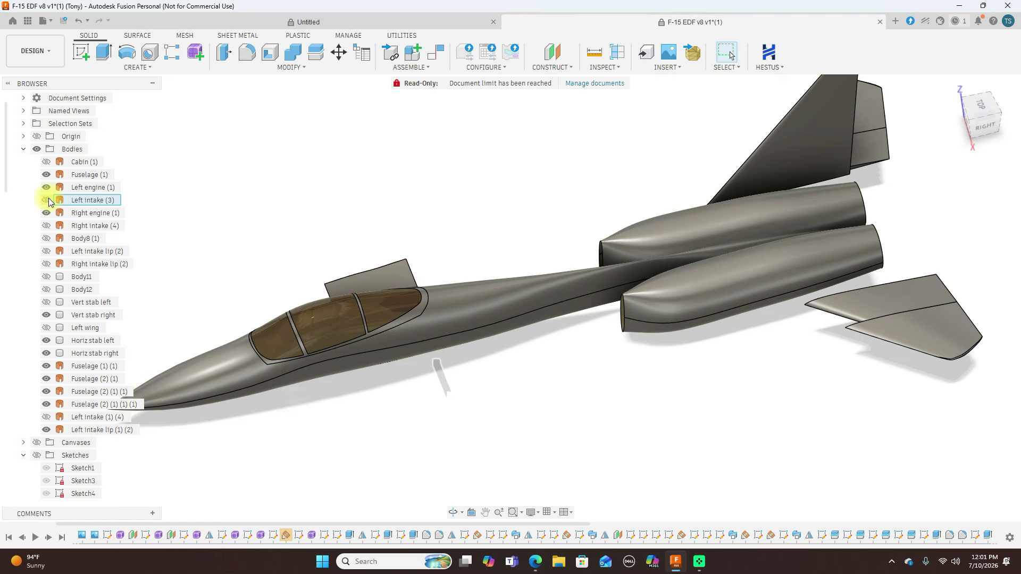
click(43, 228)
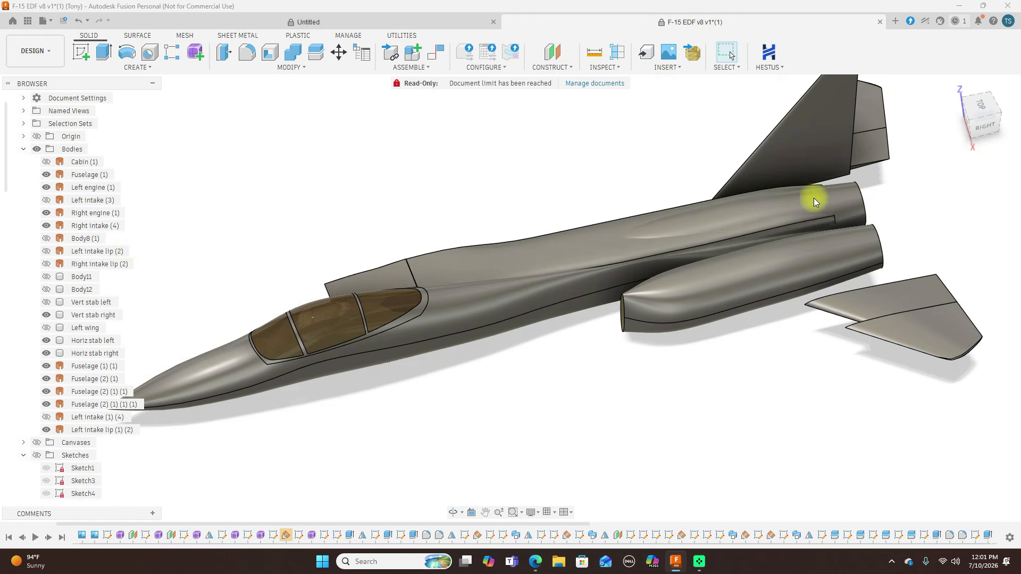
drag(970, 122, 550, 304)
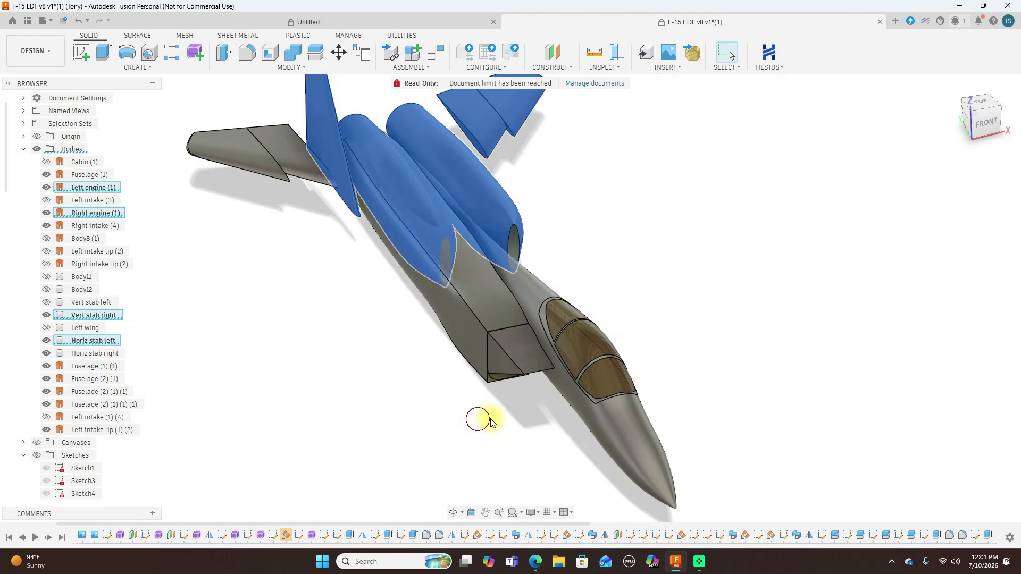
click(474, 417)
click(46, 429)
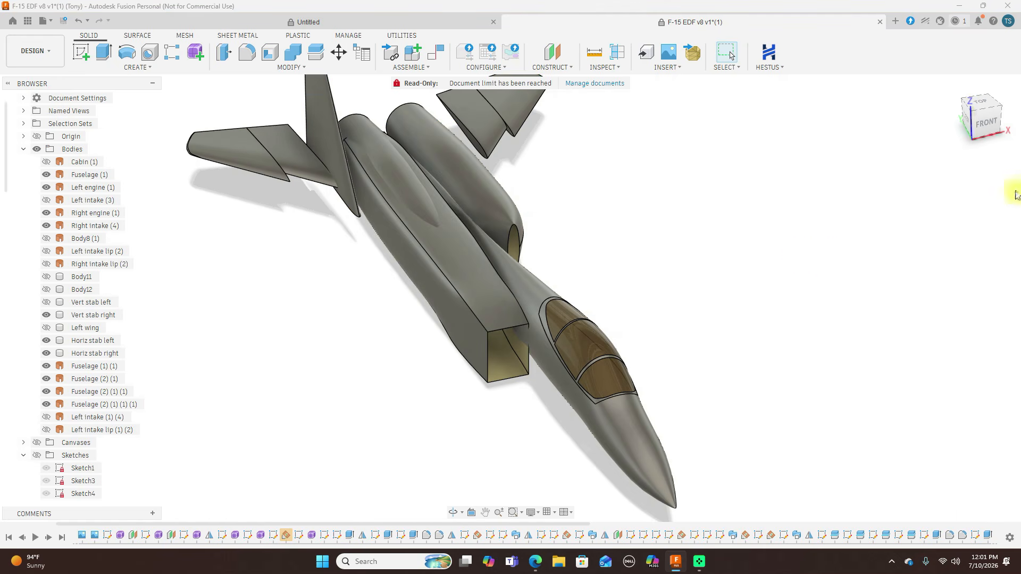
mouse_move(975, 127)
mouse_down()
mouse_move(960, 109)
mouse_move(944, 110)
mouse_move(965, 114)
mouse_up()
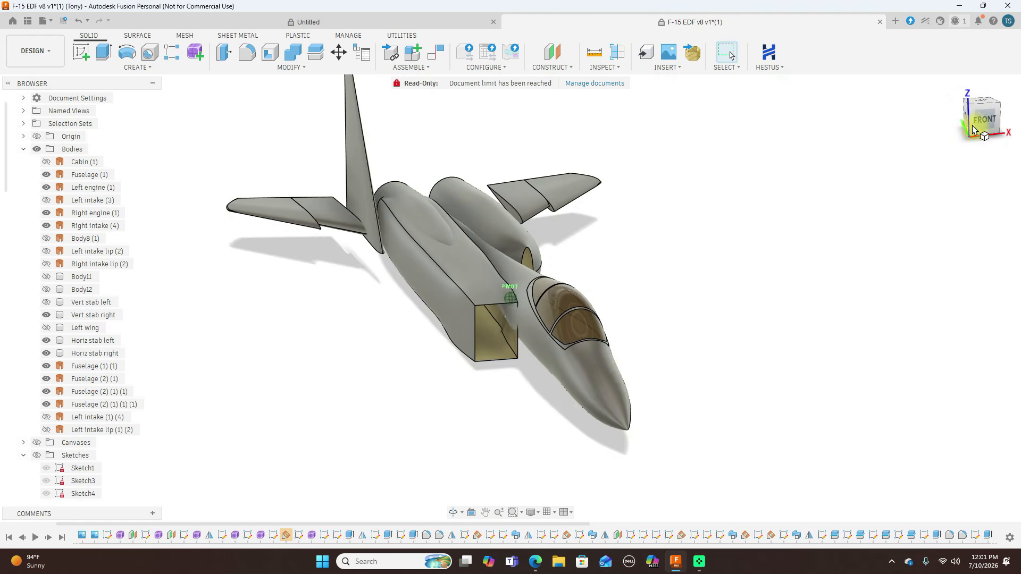
- Open the left intake's form feature (Forma4) for editing, inspect its surface grid from the front and right, and finish the form
right_click(195, 533)
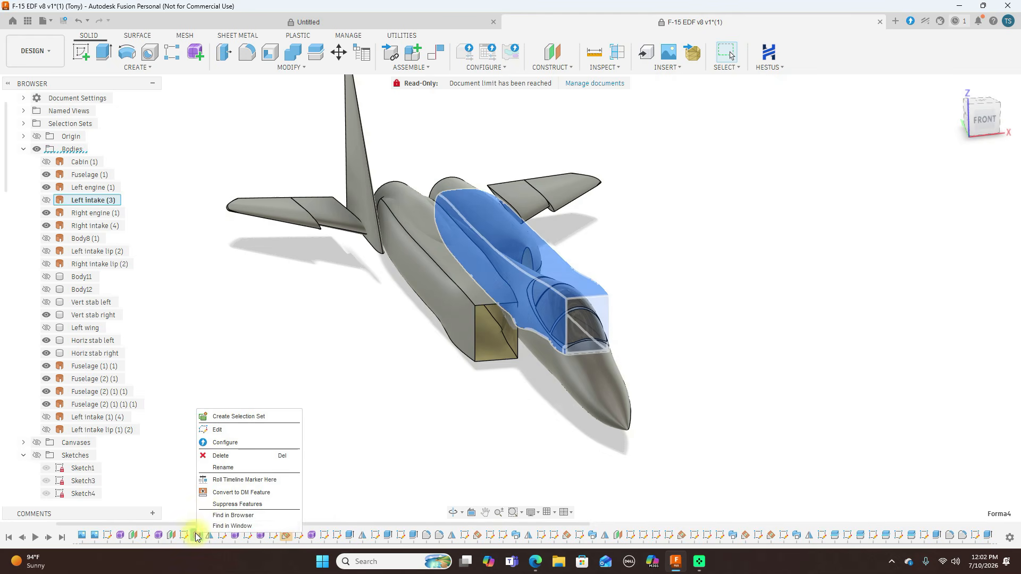
click(224, 431)
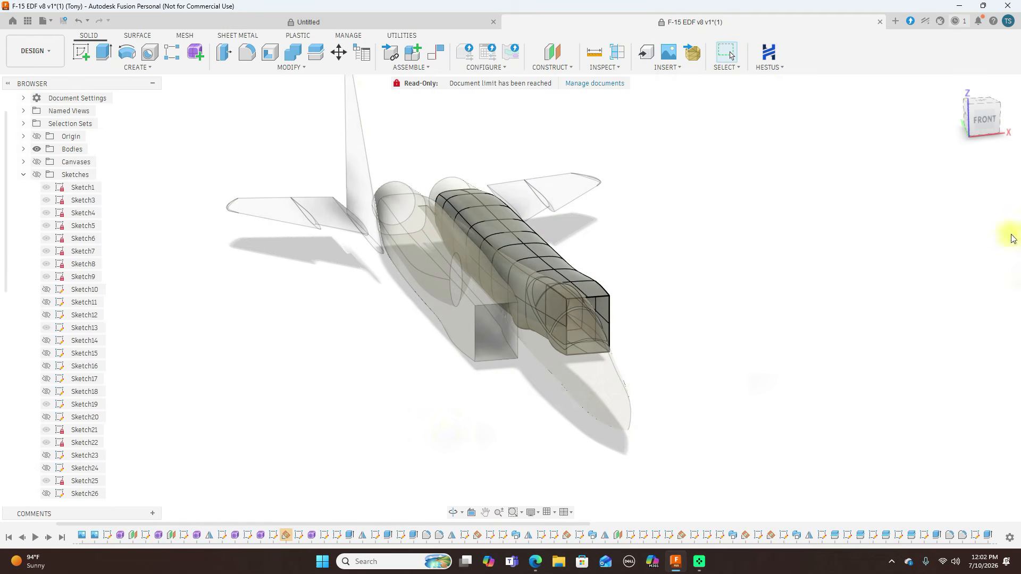
mouse_move(1001, 123)
mouse_down()
mouse_move(942, 133)
mouse_move(927, 114)
mouse_move(911, 130)
mouse_up()
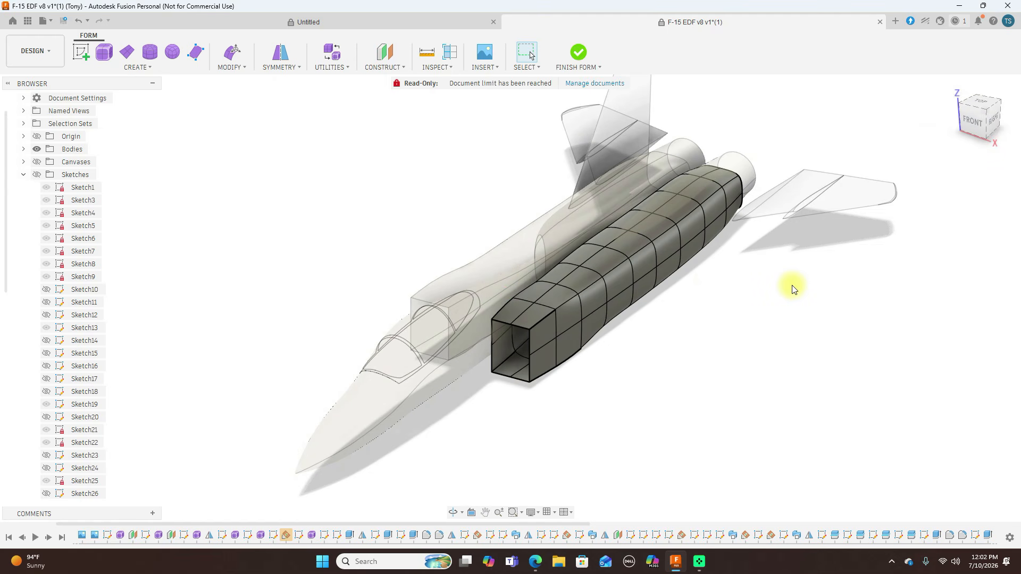
scroll(645, 358, up, 3)
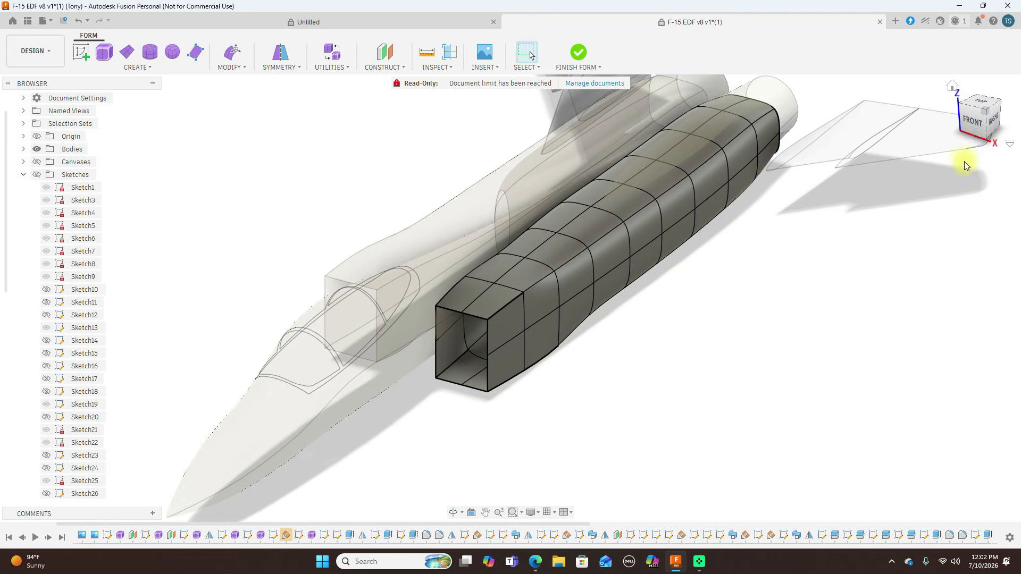
click(985, 133)
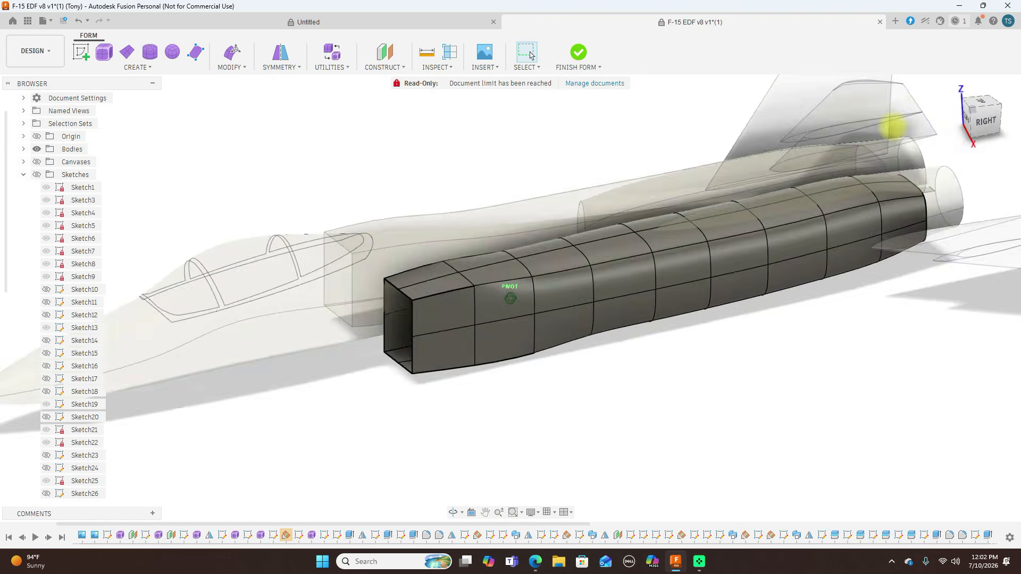
shift+middle_drag(881, 109, 837, 121)
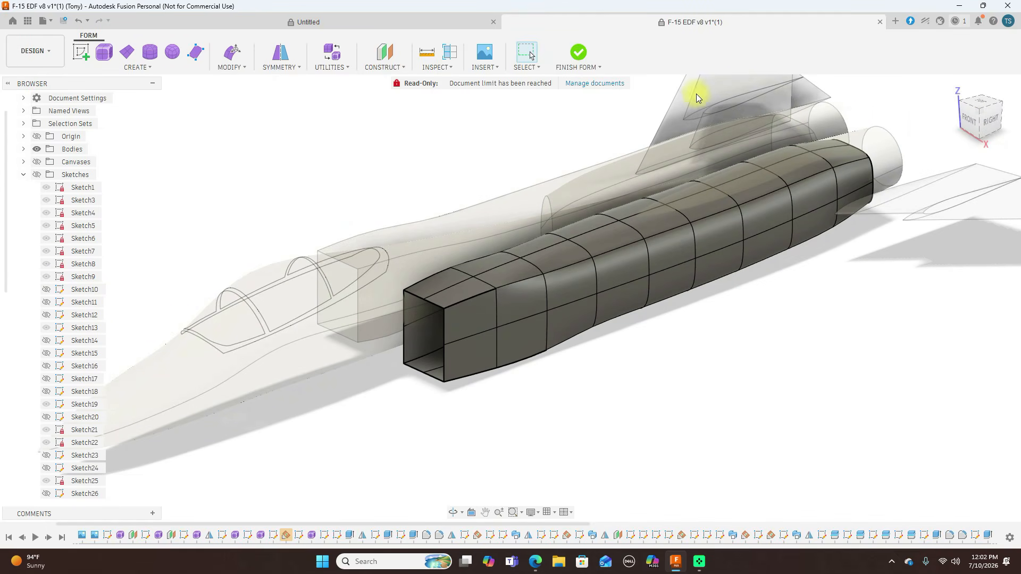
click(580, 53)
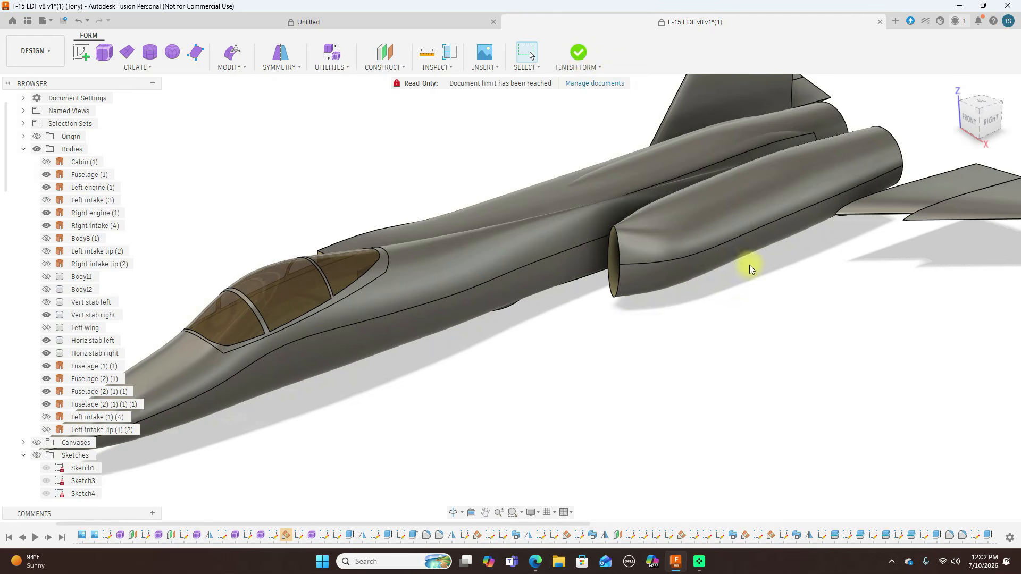
- Show the Left intake lip (2) and Right intake lip (2) bodies ahead of the engines
scroll(498, 400, down, 5)
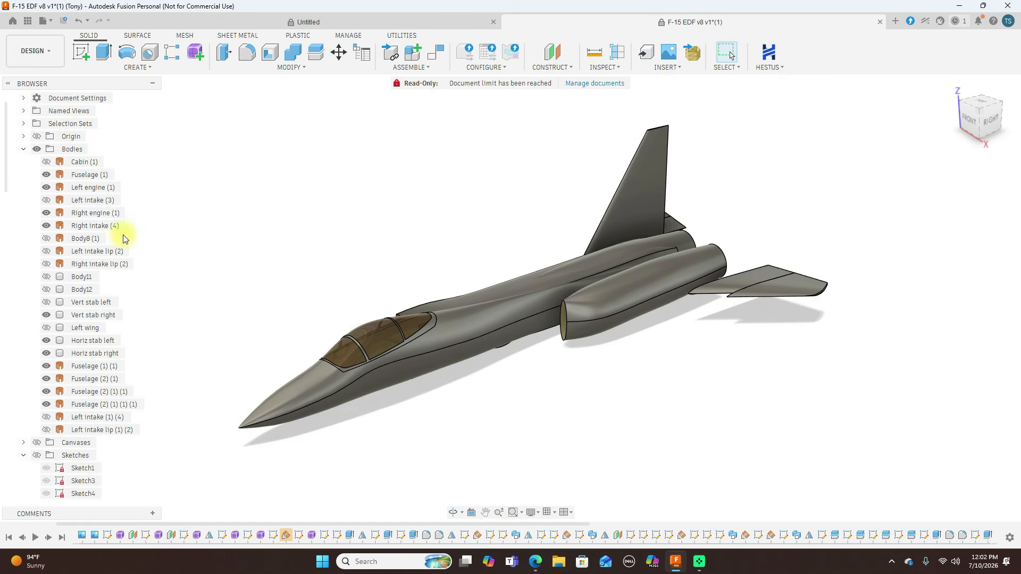
click(46, 240)
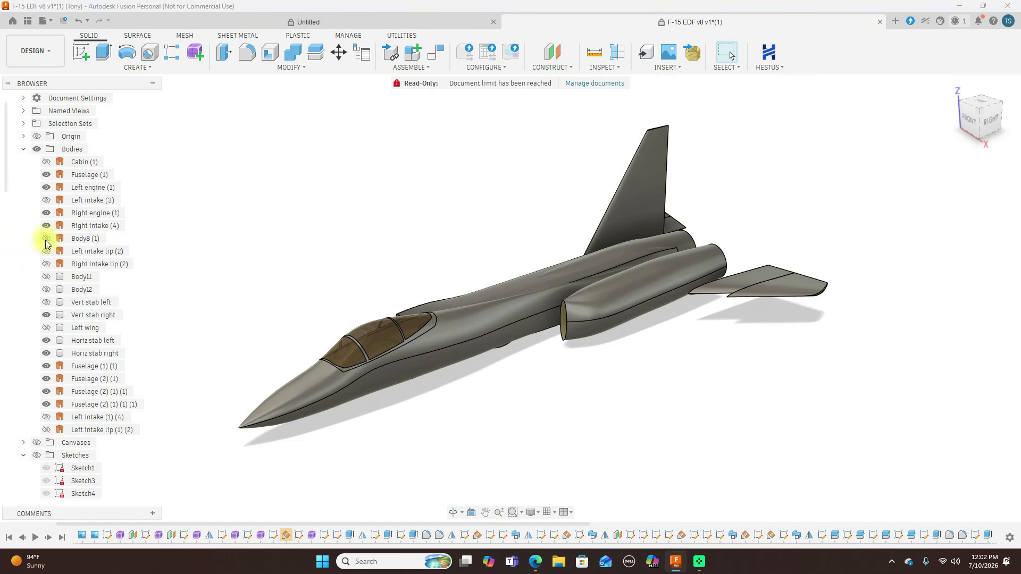
click(47, 252)
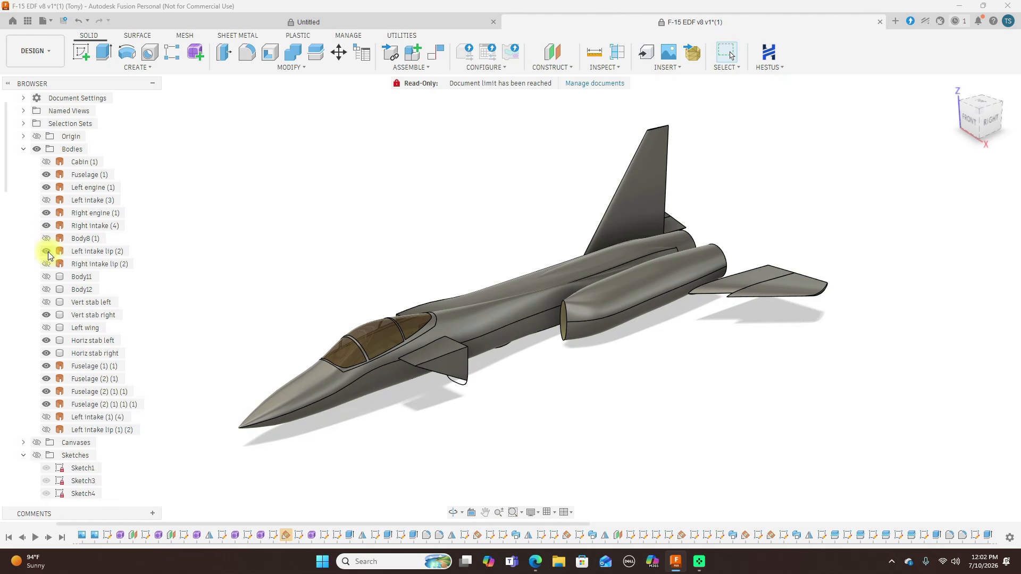
scroll(522, 351, up, 5)
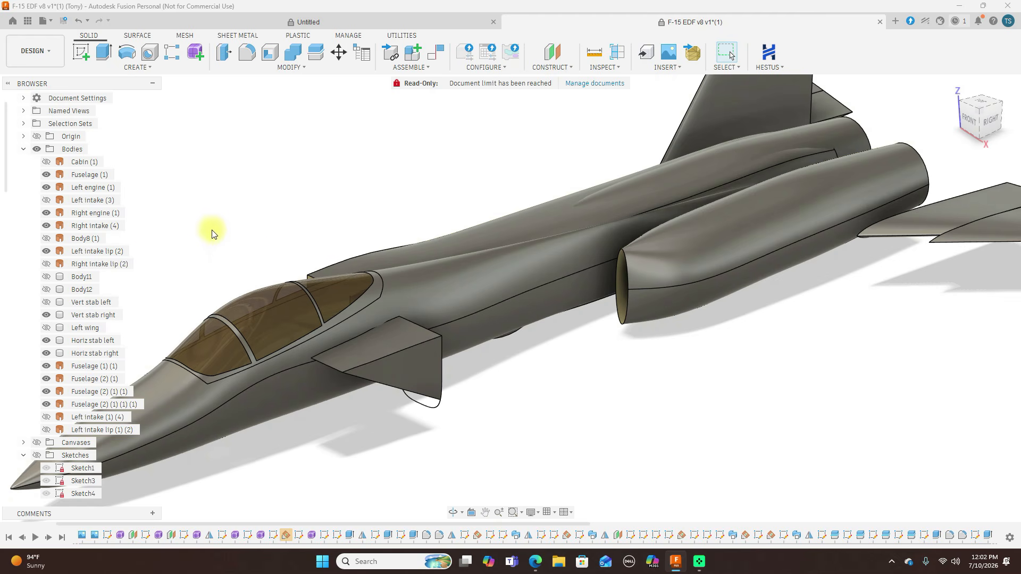
click(47, 264)
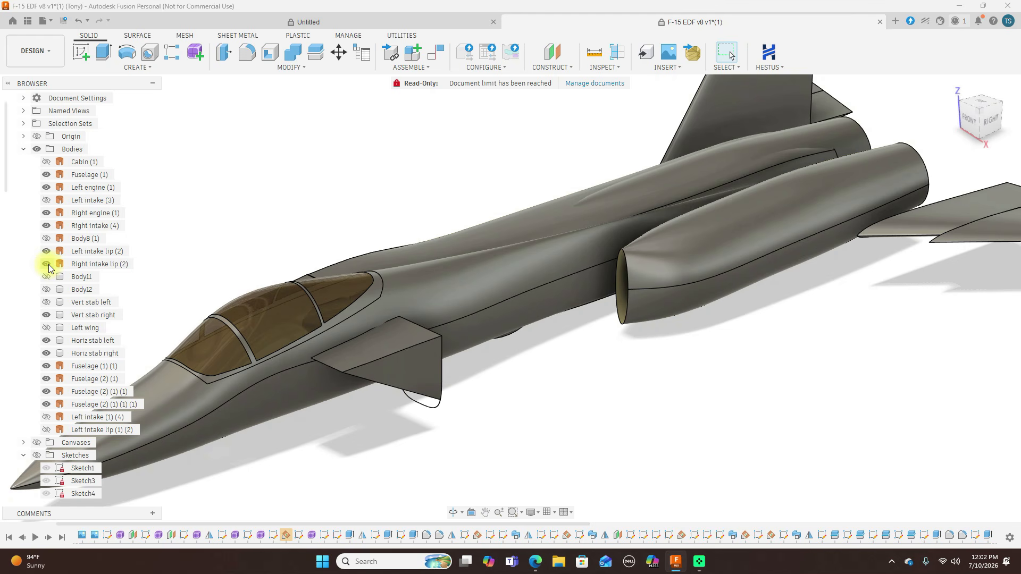
- Show Body11 alongside the left engine, toggle it off and on for comparison, and examine it from the front and right
click(48, 276)
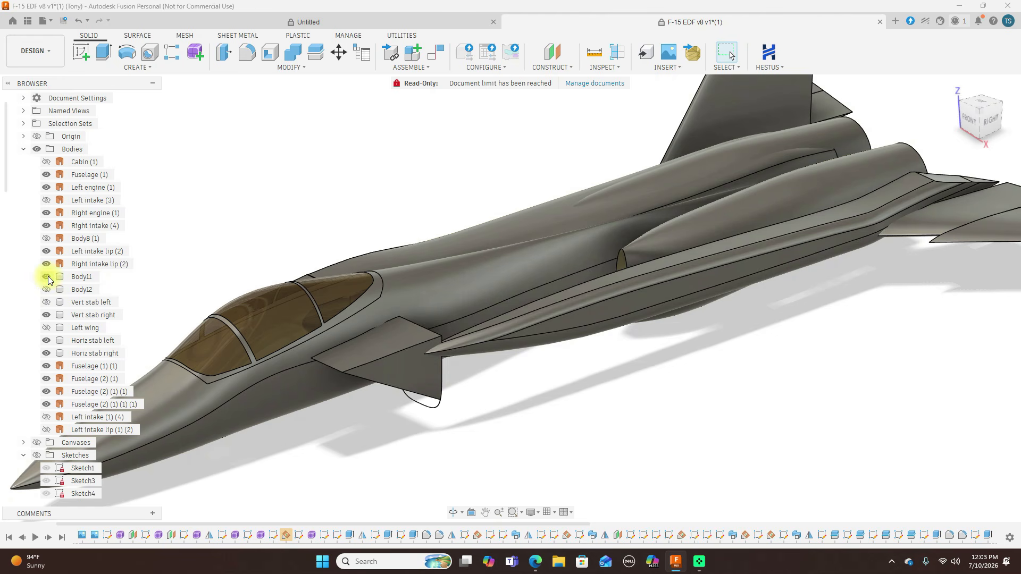
mouse_move(982, 131)
mouse_down()
mouse_move(771, 135)
mouse_move(808, 119)
mouse_move(900, 114)
mouse_move(27, 141)
mouse_move(16, 118)
mouse_move(988, 133)
mouse_up()
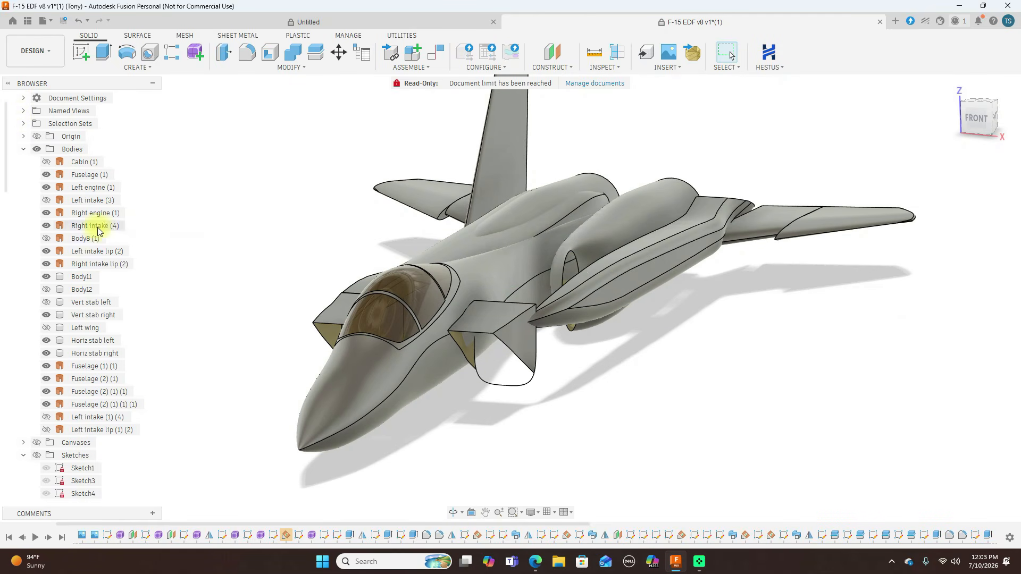
click(46, 277)
click(46, 277)
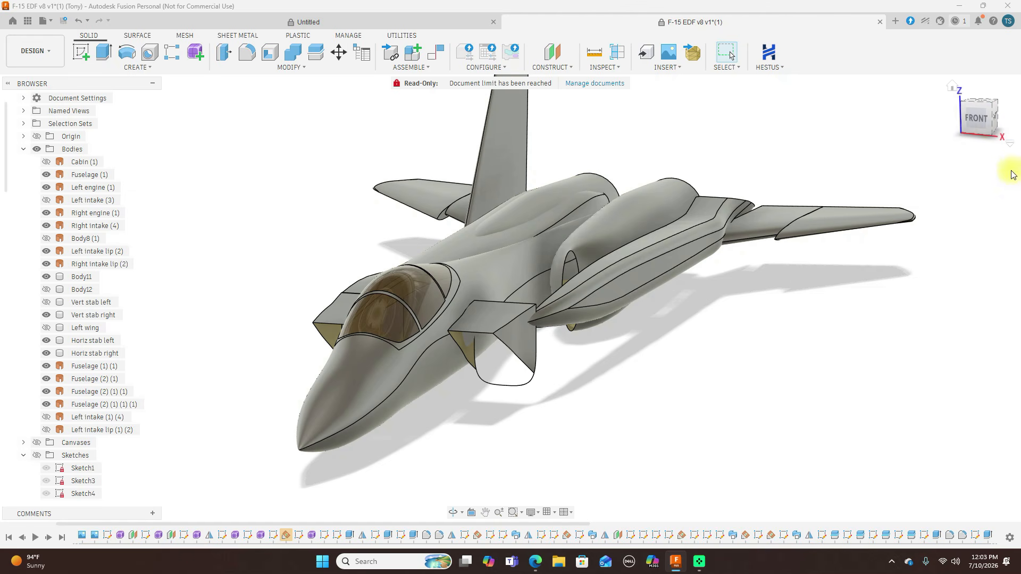
mouse_move(990, 128)
mouse_down()
mouse_move(754, 133)
mouse_move(719, 121)
mouse_move(875, 109)
mouse_move(907, 117)
mouse_move(894, 137)
mouse_up()
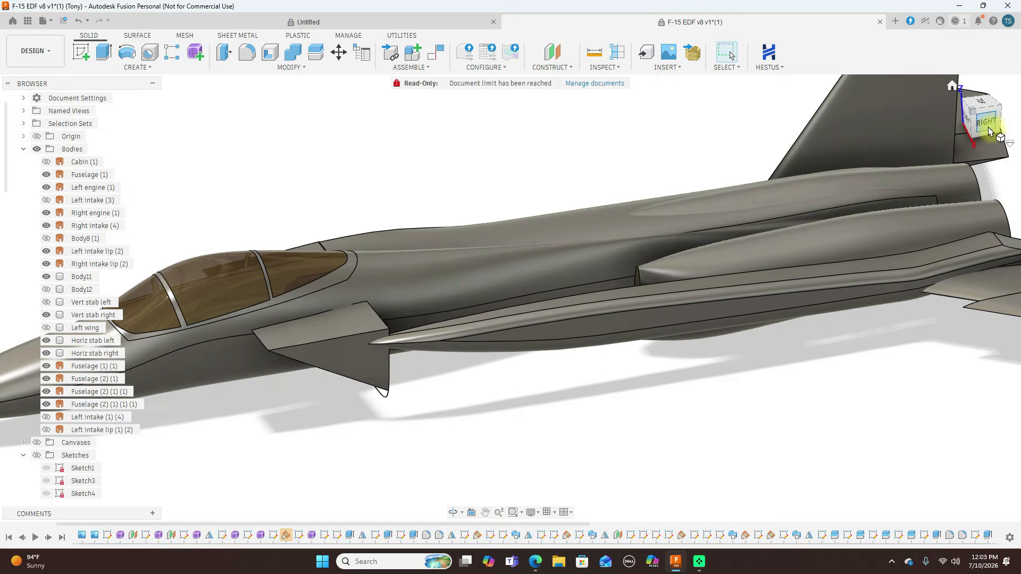
scroll(853, 412, down, 1)
scroll(853, 415, down, 2)
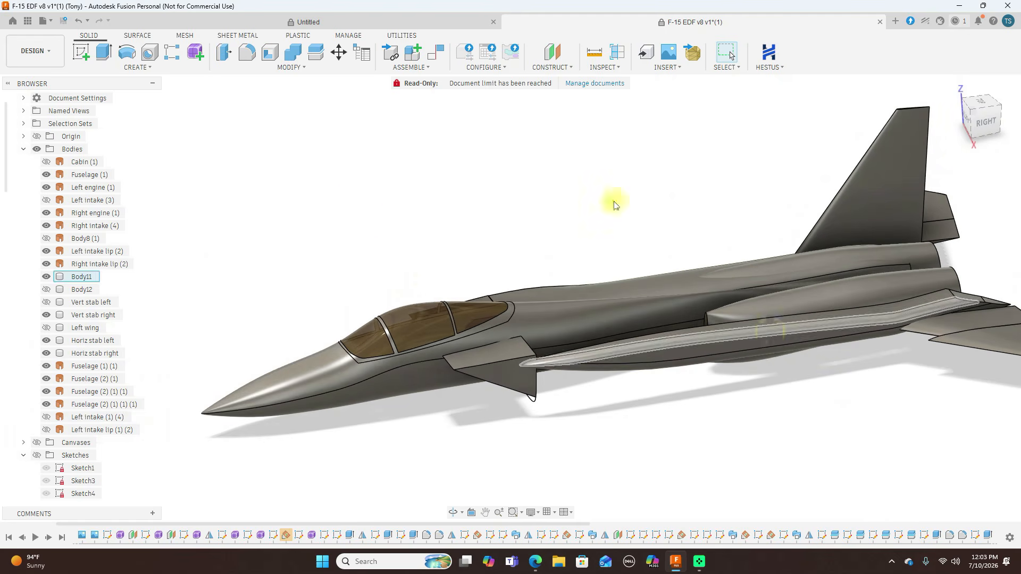
- Show the Body12 and Vert stab left bodies and examine how the vertical stabilizer sits on Body11
click(47, 291)
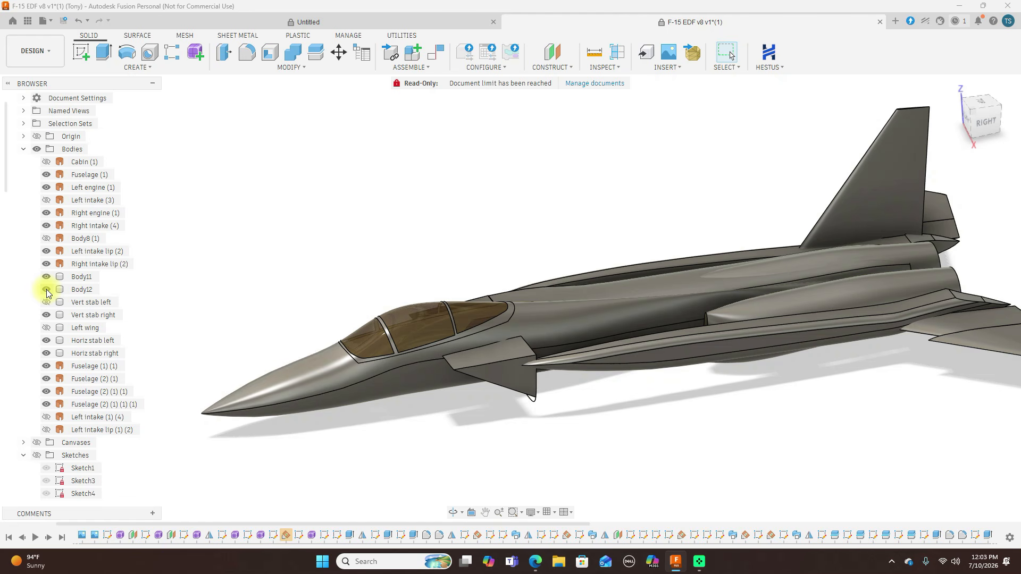
click(46, 302)
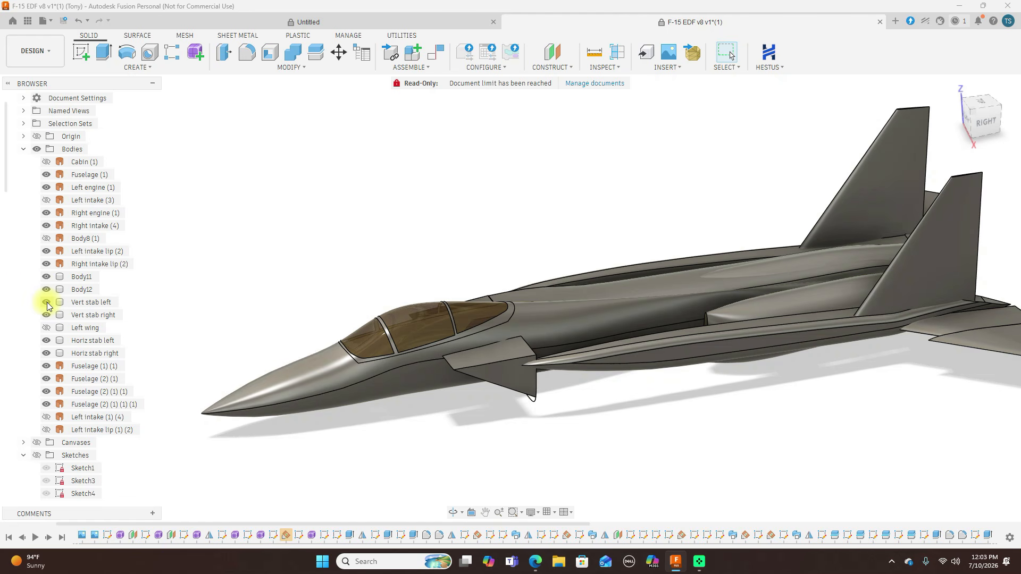
scroll(553, 228, down, 3)
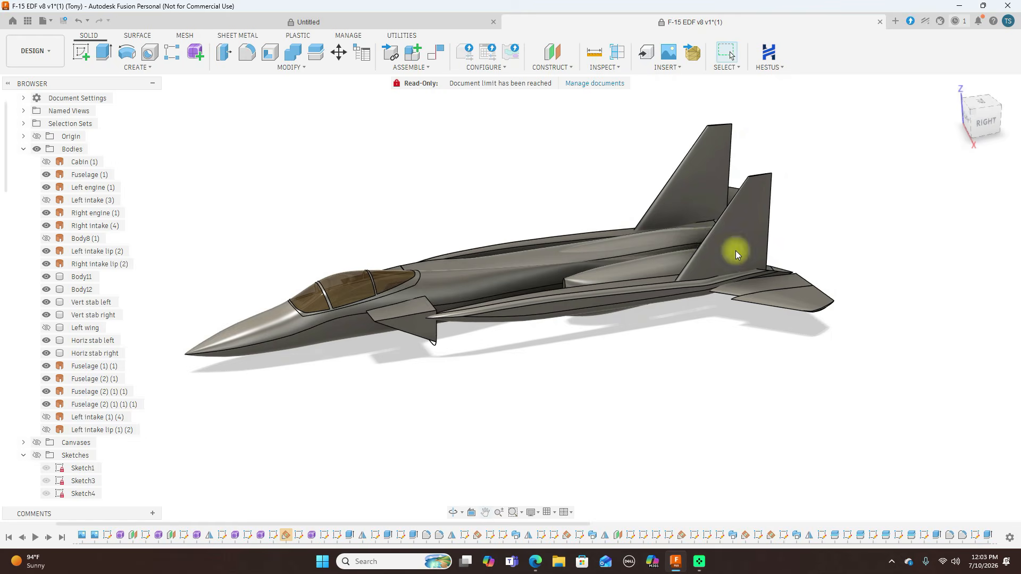
scroll(736, 251, up, 3)
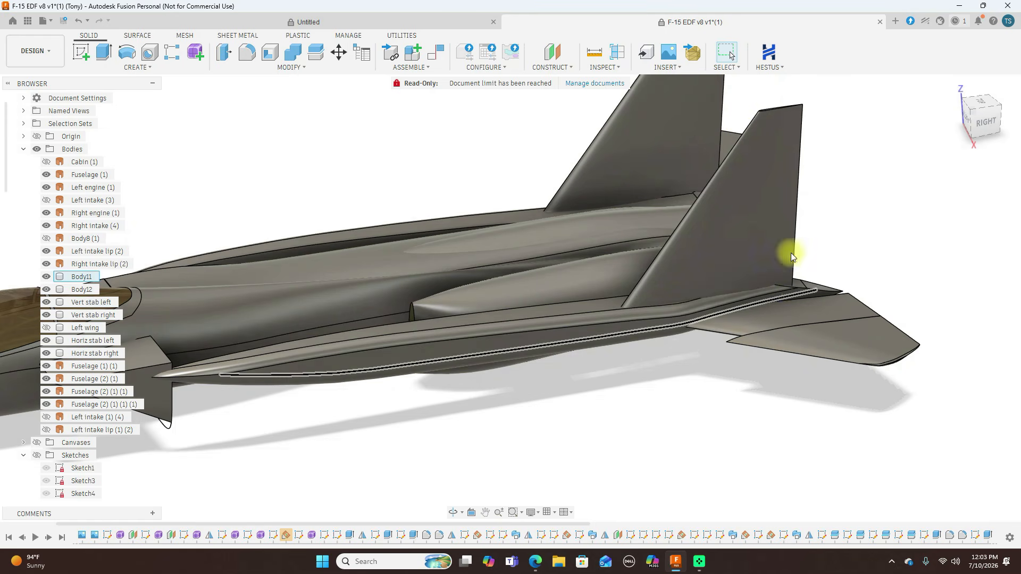
scroll(697, 392, down, 2)
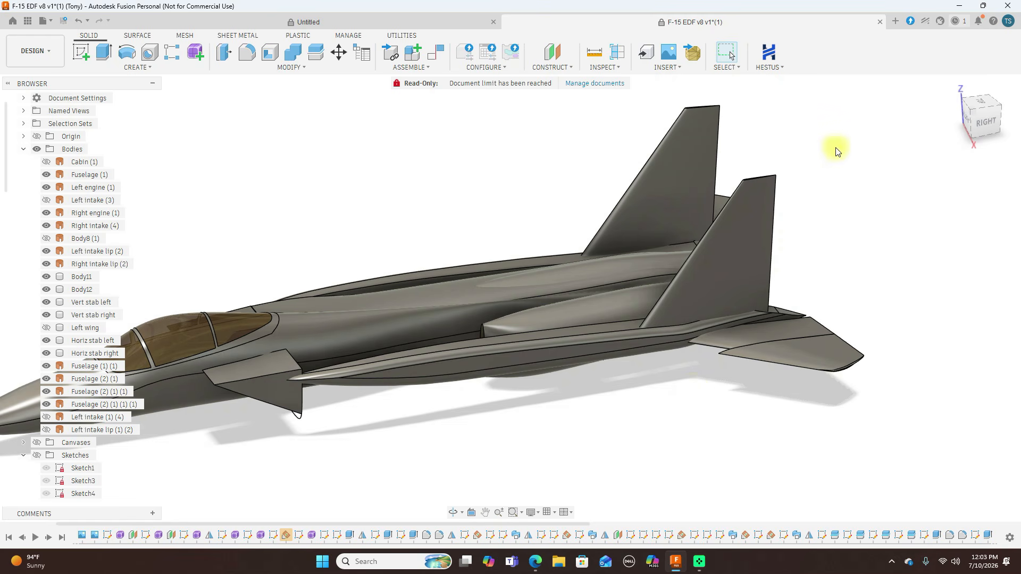
scroll(849, 194, down, 3)
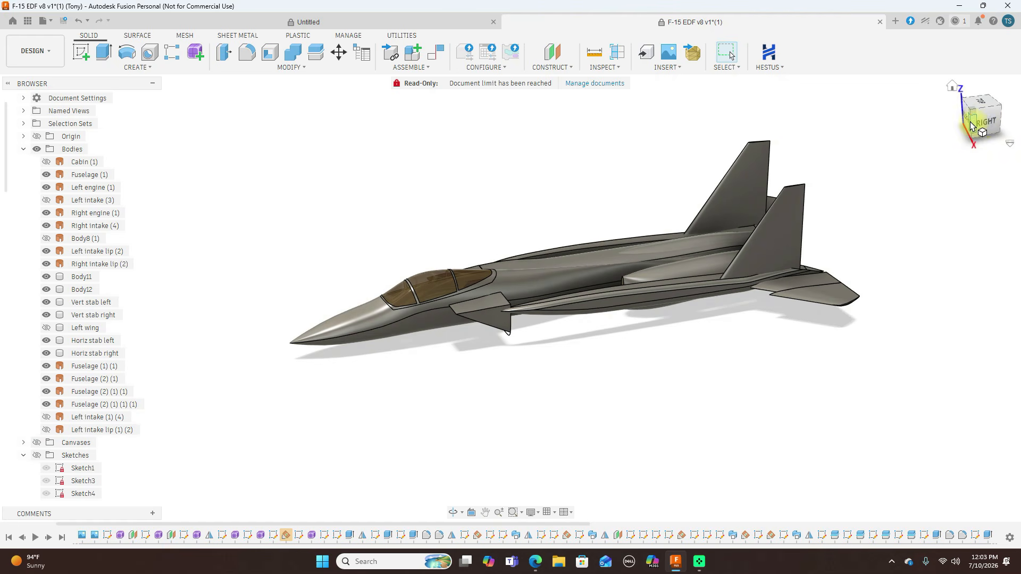
mouse_move(980, 127)
mouse_down()
mouse_move(8, 140)
mouse_move(72, 114)
mouse_move(23, 125)
mouse_move(340, 145)
mouse_up()
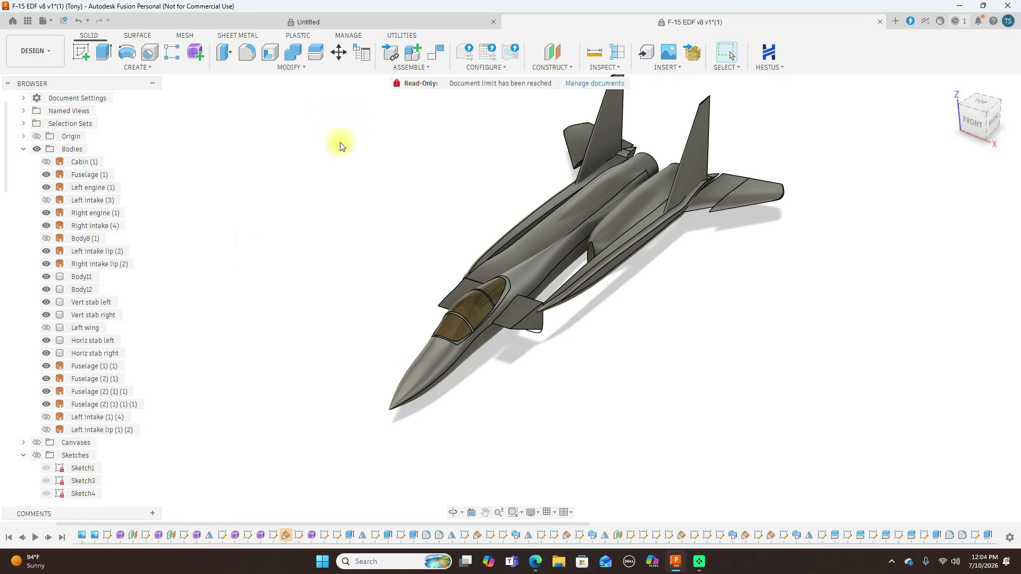
- Show the Left wing body for a brief check and hide it again
click(46, 328)
click(47, 328)
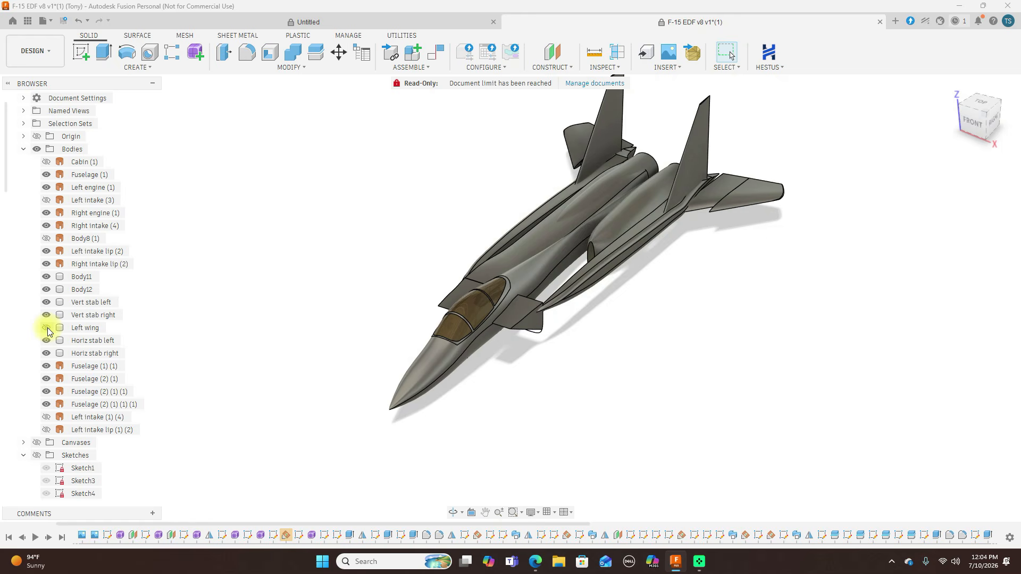
- Show the Left wing and Left intake (1) (4) bodies and inspect the intake opening up close from the right side
click(47, 328)
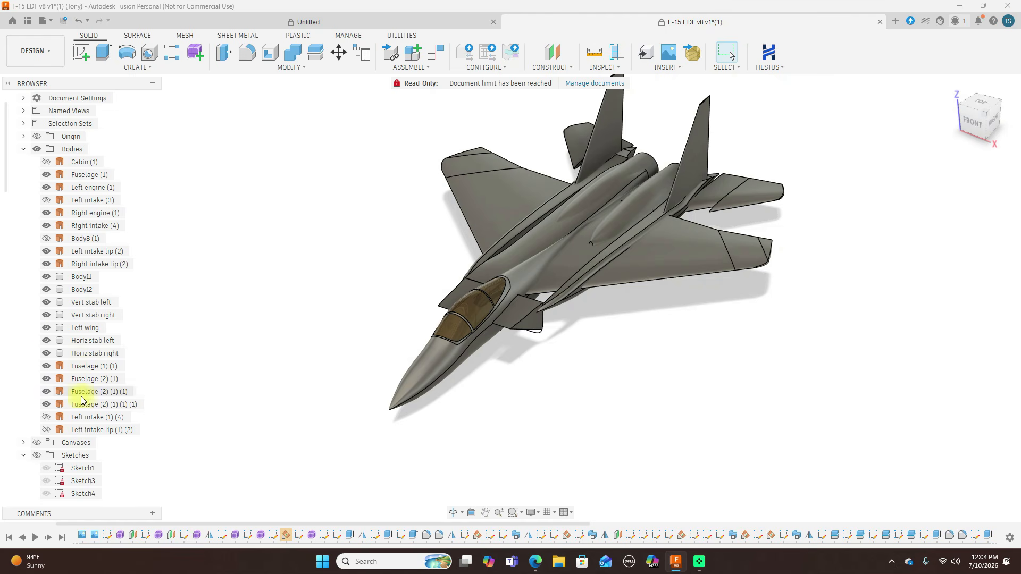
click(47, 420)
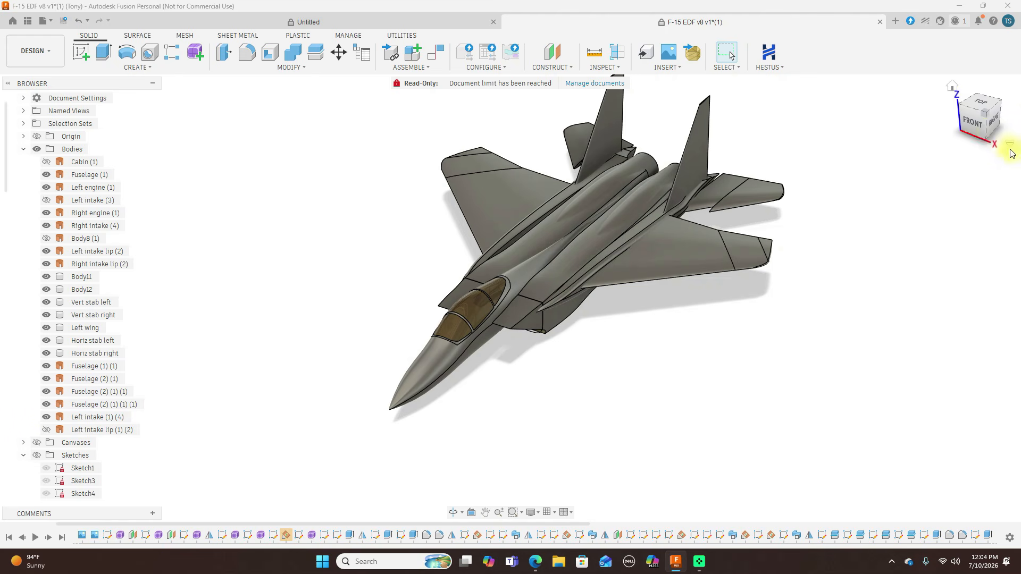
mouse_move(990, 134)
mouse_down()
mouse_move(946, 164)
mouse_move(915, 170)
mouse_move(718, 97)
mouse_move(786, 90)
mouse_move(905, 121)
mouse_move(931, 107)
mouse_move(915, 100)
mouse_up()
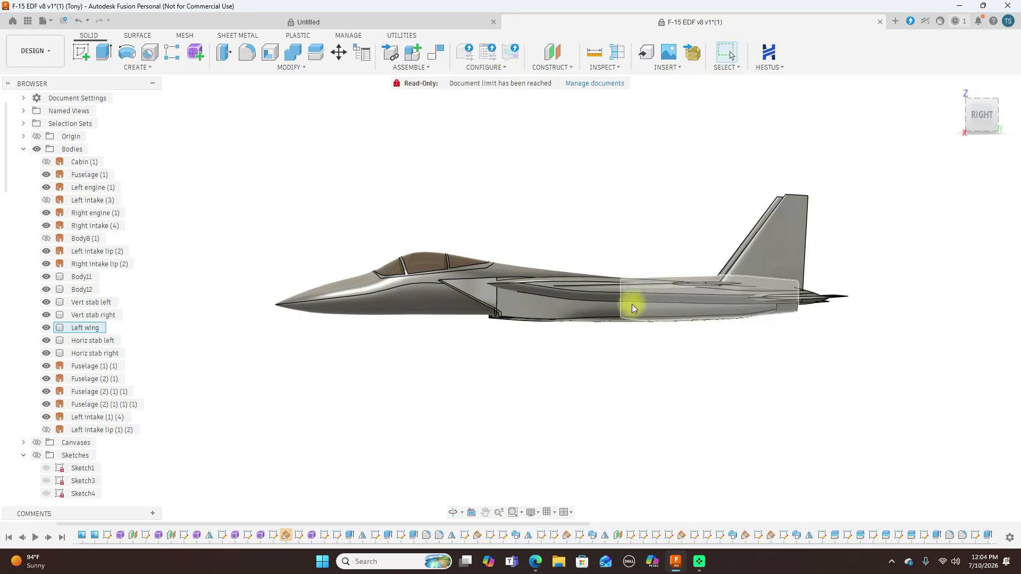
scroll(644, 299, up, 5)
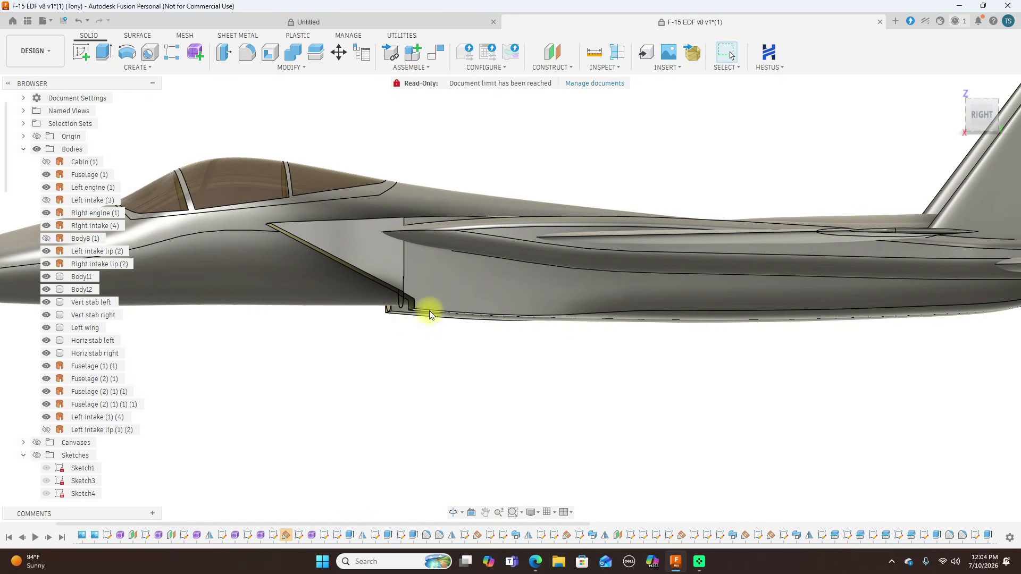
click(979, 111)
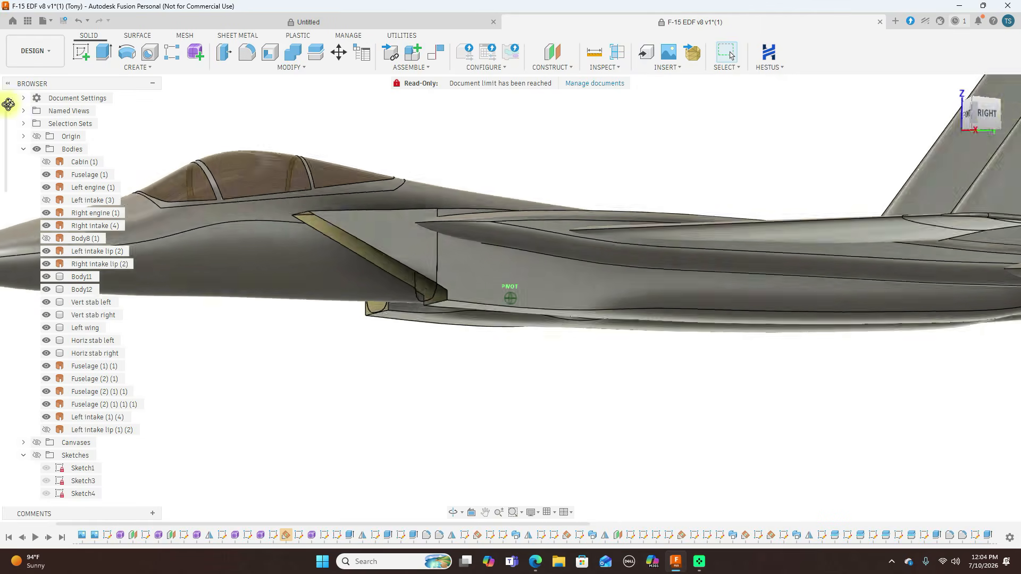
mouse_move(128, 100)
shift+middle_down()
mouse_move(160, 102)
mouse_move(23, 99)
mouse_move(987, 109)
shift+middle_up()
drag(988, 108, 965, 115)
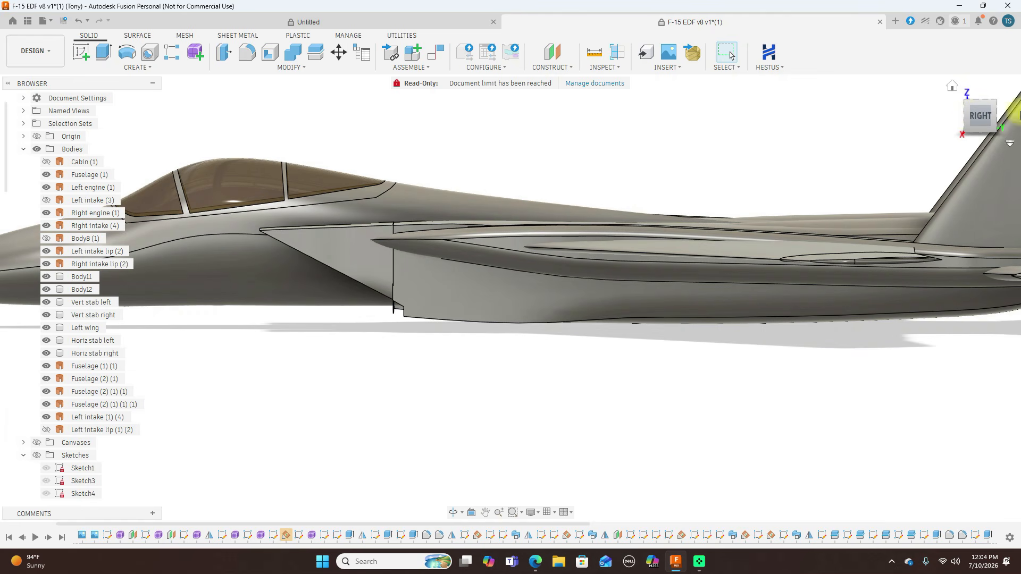
click(976, 118)
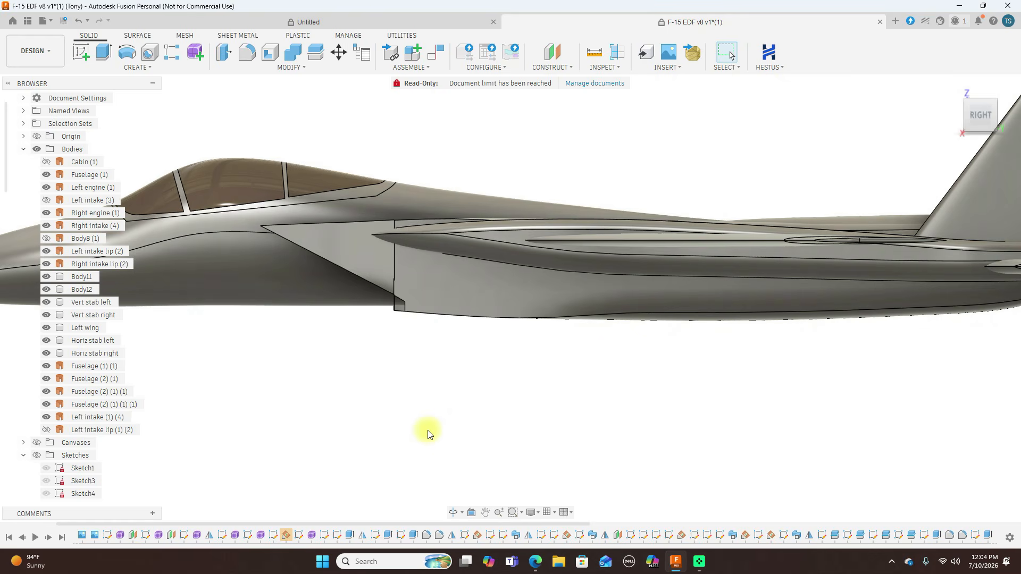
scroll(269, 418, down, 3)
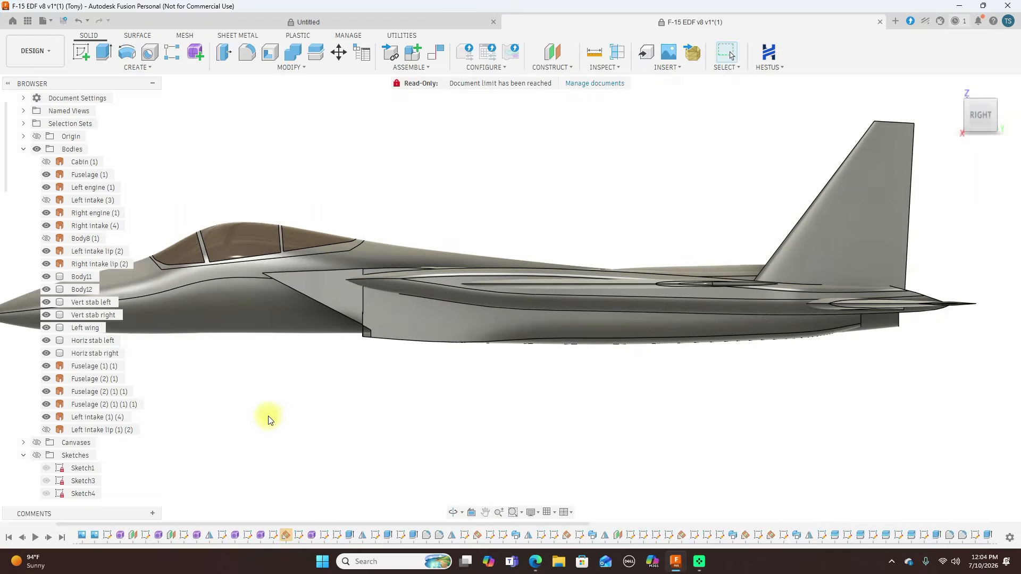
- Toggle the Left intake lip (1) (2) body for a brief check and view the intake area from an angle and from the right
click(47, 432)
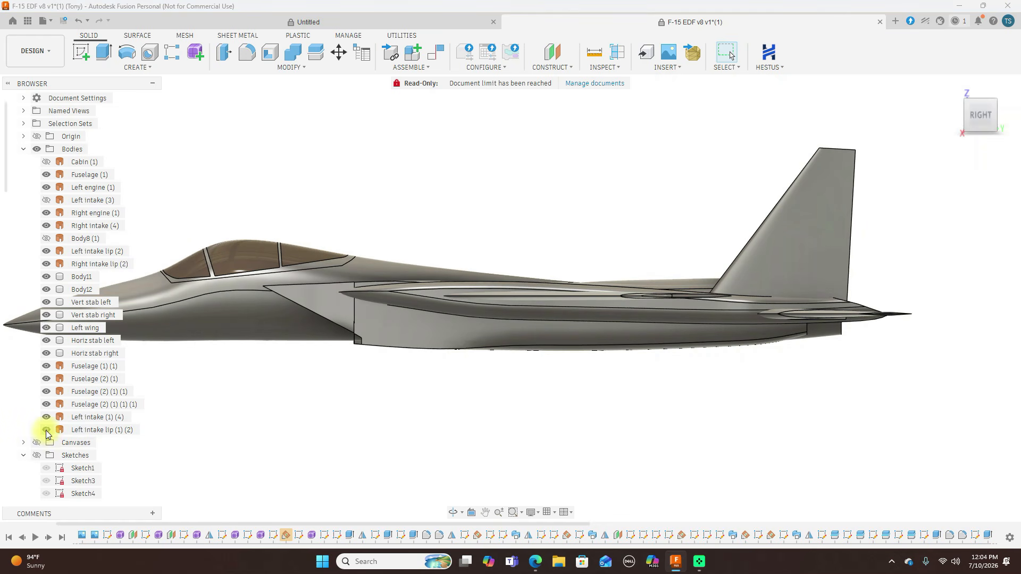
mouse_move(1010, 122)
mouse_move(975, 118)
mouse_down()
mouse_move(1000, 132)
mouse_move(38, 142)
mouse_move(133, 119)
mouse_move(132, 104)
mouse_move(107, 133)
mouse_move(68, 132)
mouse_move(1010, 132)
mouse_up()
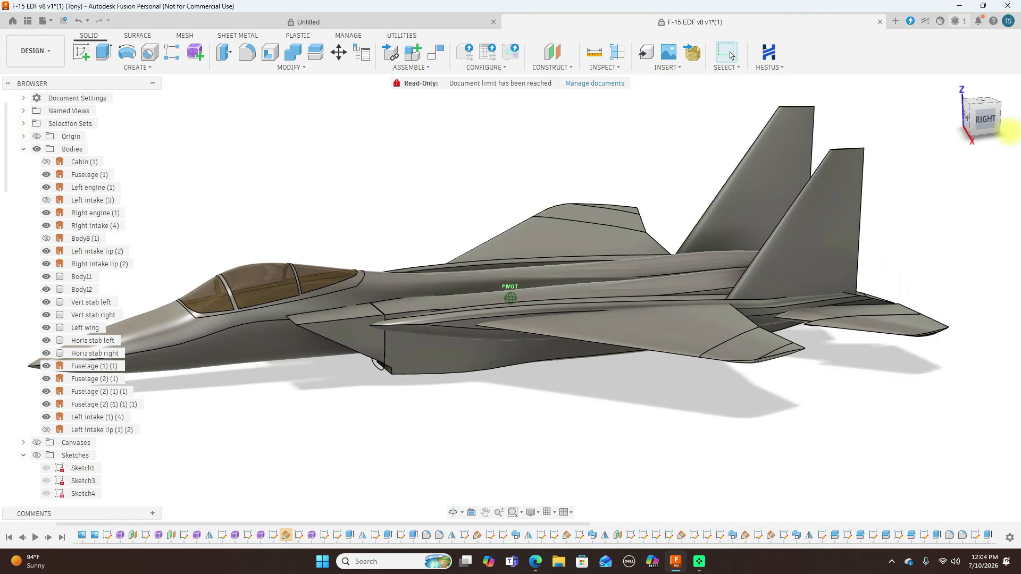
click(985, 125)
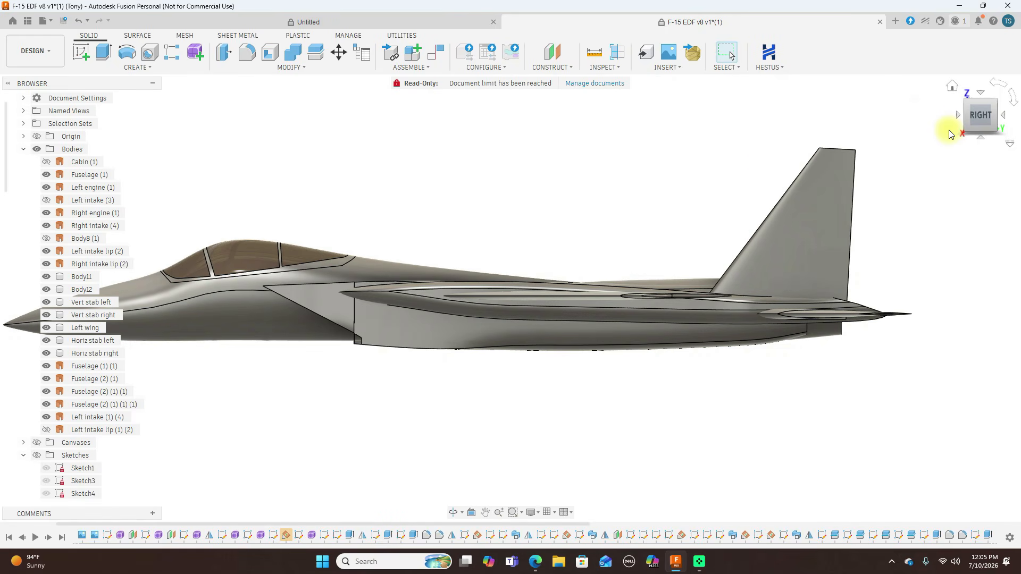
- Examine the whole aircraft, comparing its right side profile with angled front-right views
scroll(752, 178, down, 4)
middle_drag(721, 178, 722, 231)
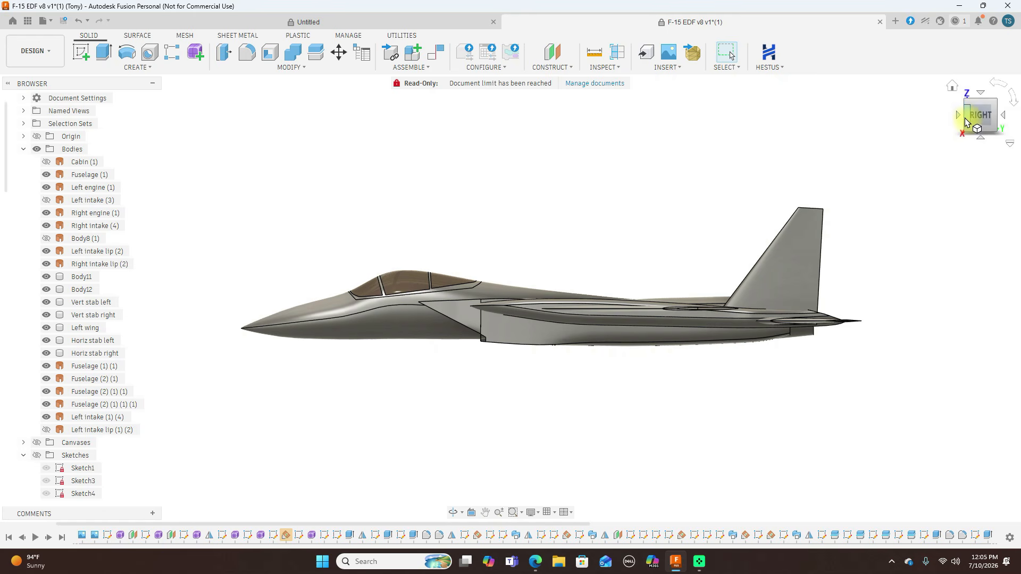
mouse_move(972, 121)
mouse_down()
mouse_move(1015, 170)
mouse_move(3, 185)
mouse_move(41, 155)
mouse_move(119, 141)
mouse_move(137, 126)
mouse_move(137, 114)
mouse_move(96, 96)
mouse_move(47, 98)
mouse_move(13, 104)
mouse_move(1000, 125)
mouse_move(962, 143)
mouse_move(967, 171)
mouse_move(967, 123)
mouse_up()
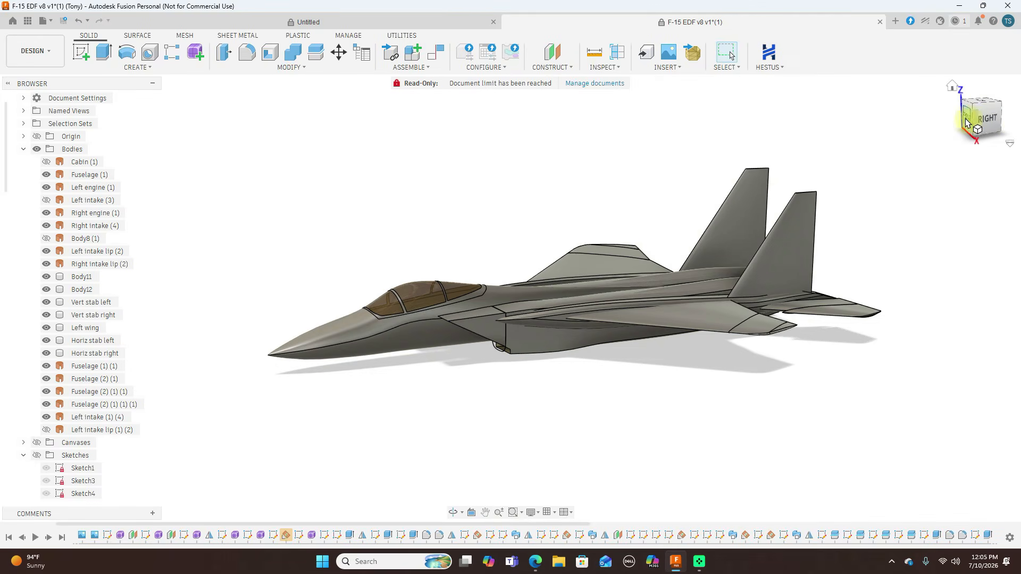
click(978, 121)
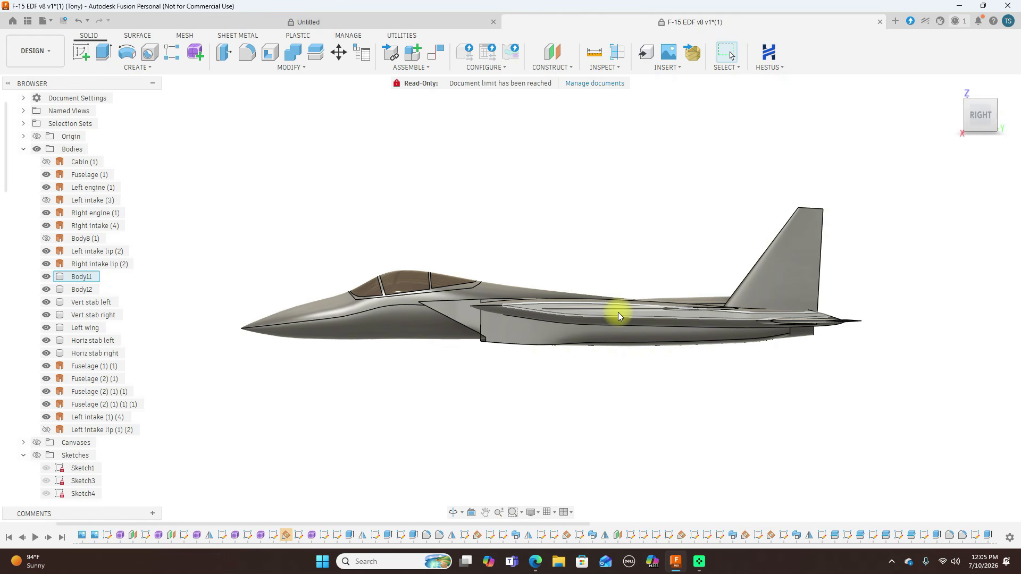
click(967, 106)
mouse_move(65, 128)
mouse_down()
mouse_move(116, 125)
mouse_move(127, 104)
mouse_move(82, 98)
mouse_move(61, 119)
mouse_move(25, 126)
mouse_move(1000, 121)
mouse_move(888, 120)
mouse_move(967, 106)
mouse_up()
click(970, 117)
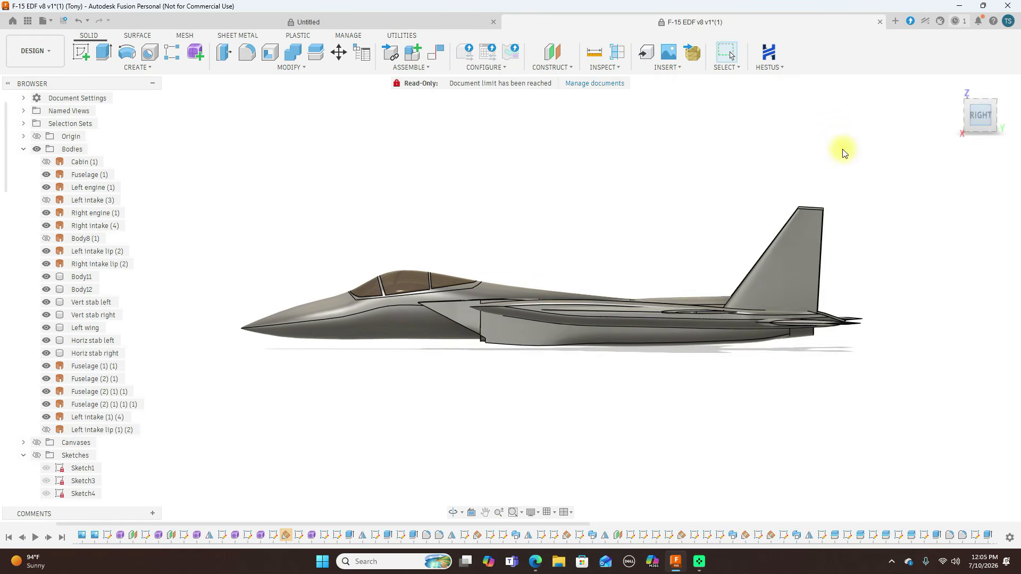
mouse_move(982, 128)
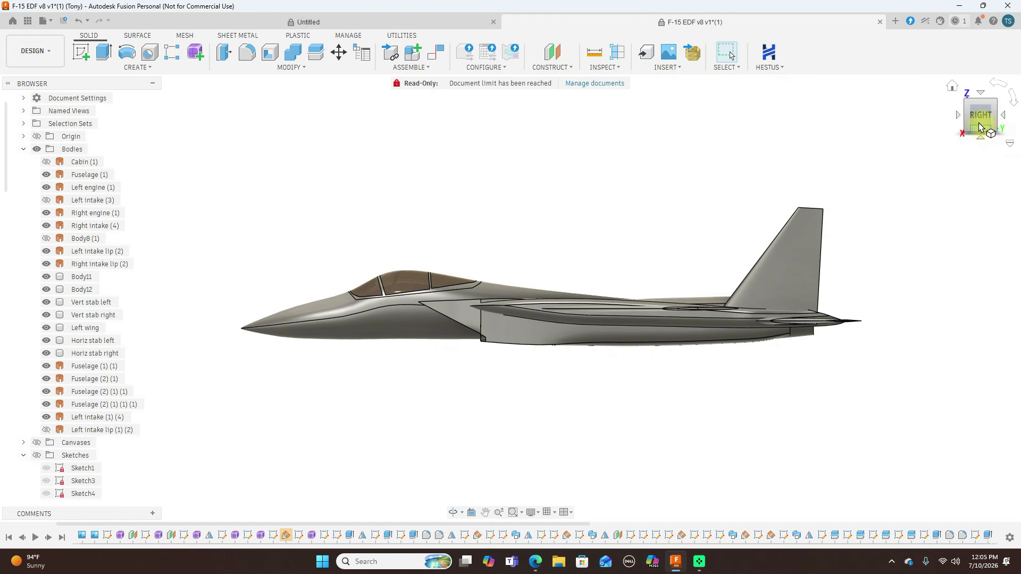
click(967, 104)
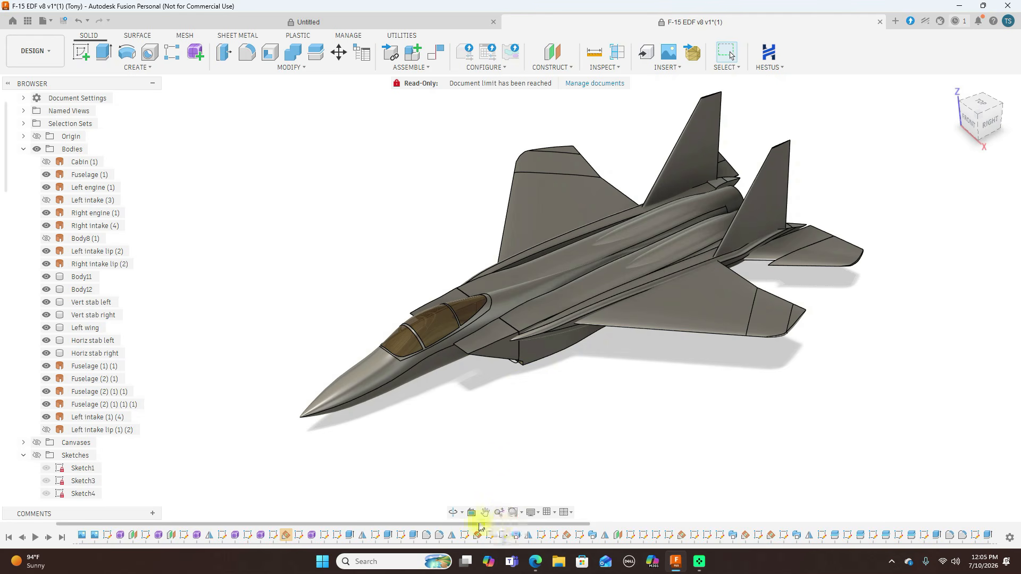
- Replay the design history from the start of the timeline and return it to the final feature
drag(479, 525, 434, 525)
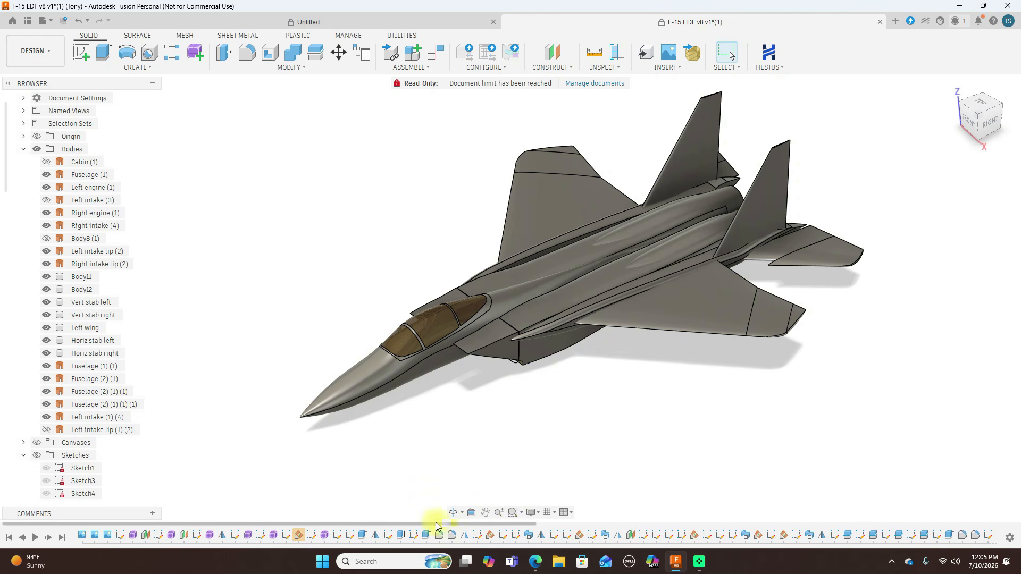
click(8, 539)
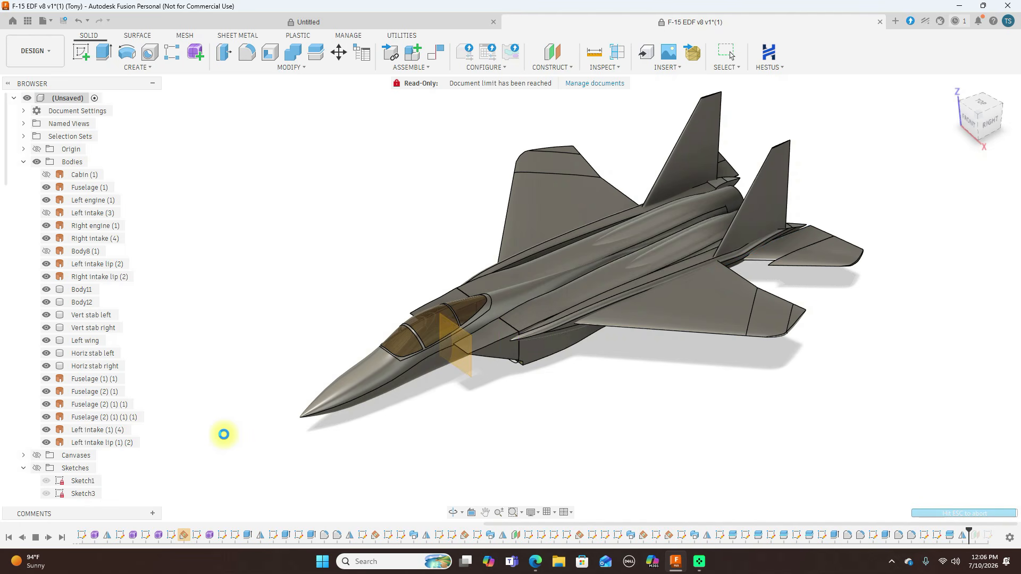
click(62, 538)
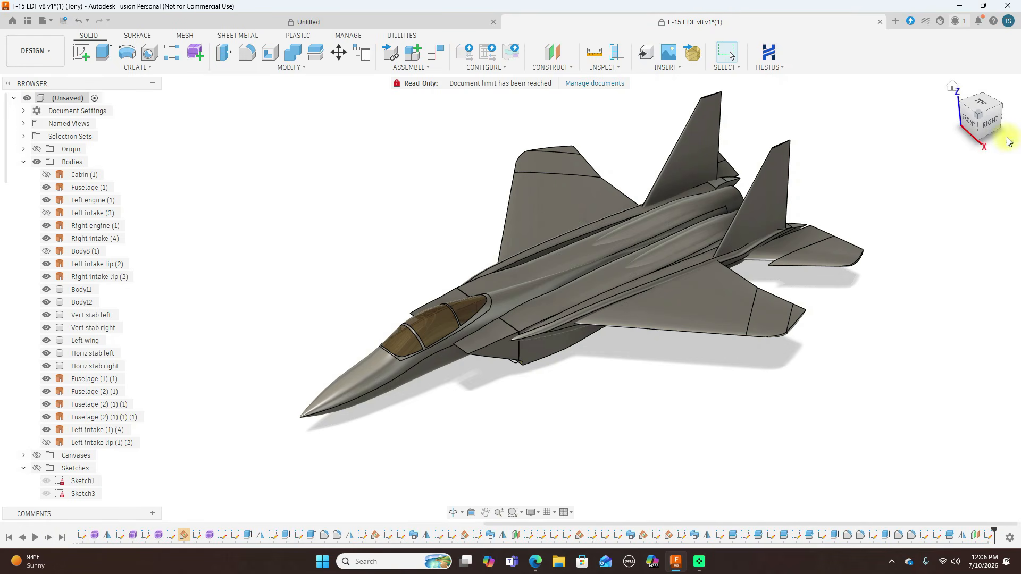
- Examine the side profile, intakes and engine exhausts of the finished aircraft from the right, the low front and the rear
click(992, 125)
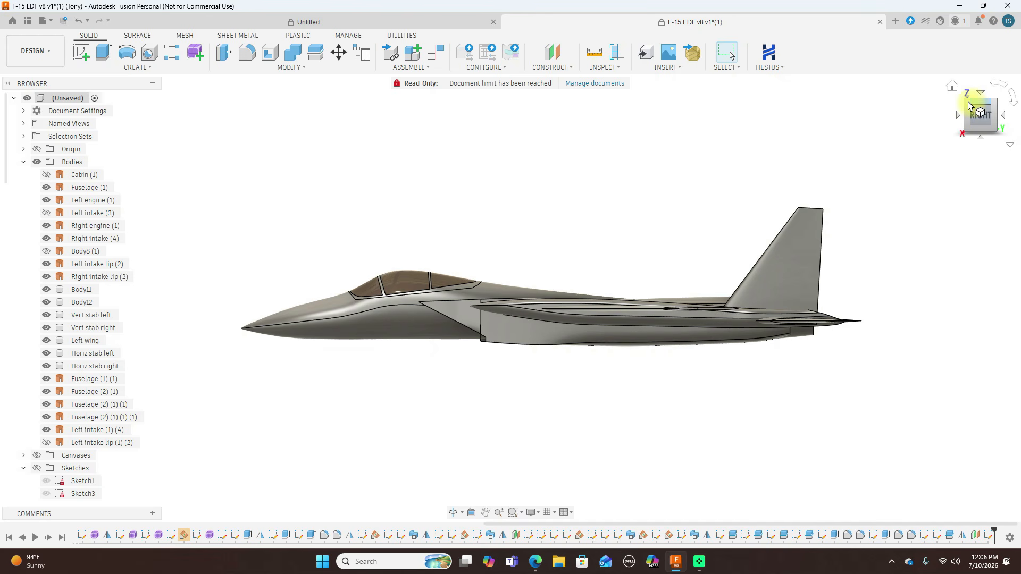
mouse_move(975, 104)
mouse_down()
mouse_move(12, 136)
mouse_move(124, 117)
mouse_move(133, 100)
mouse_move(82, 75)
mouse_move(72, 101)
mouse_move(24, 127)
mouse_move(904, 127)
mouse_move(868, 119)
mouse_move(1019, 114)
mouse_move(5, 109)
mouse_move(23, 110)
mouse_move(33, 96)
mouse_move(36, 117)
mouse_up()
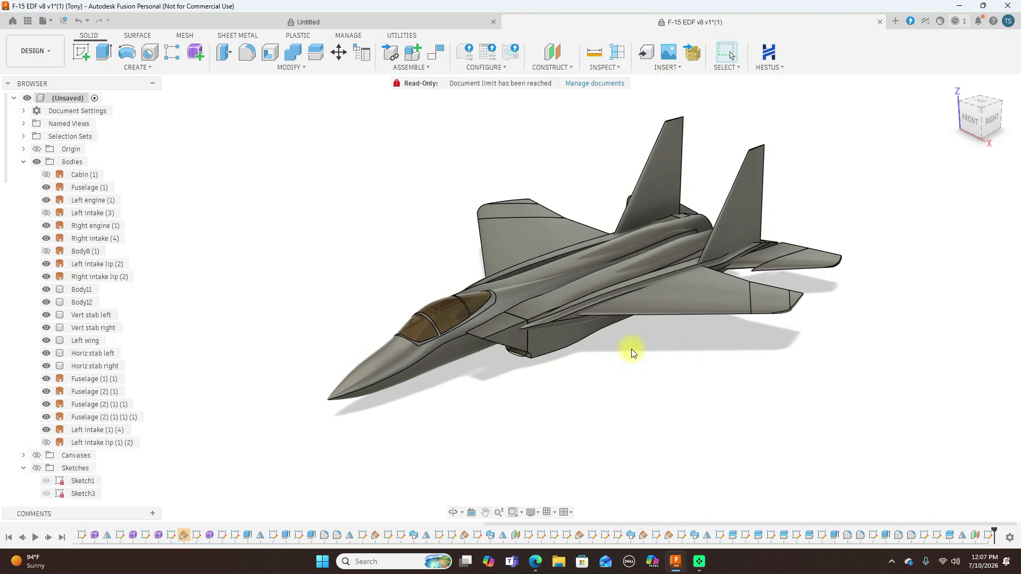
click(993, 122)
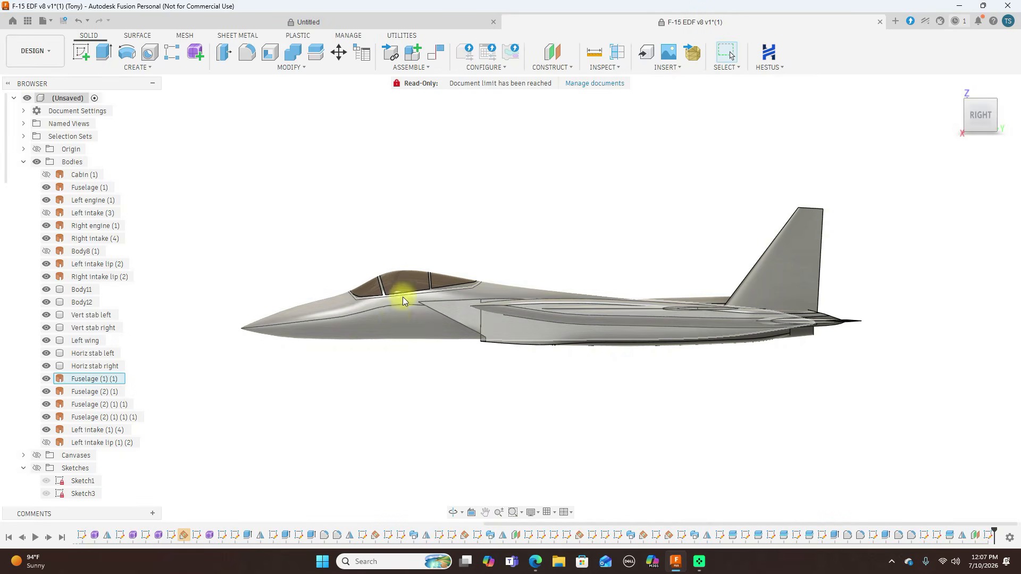
drag(969, 104, 978, 146)
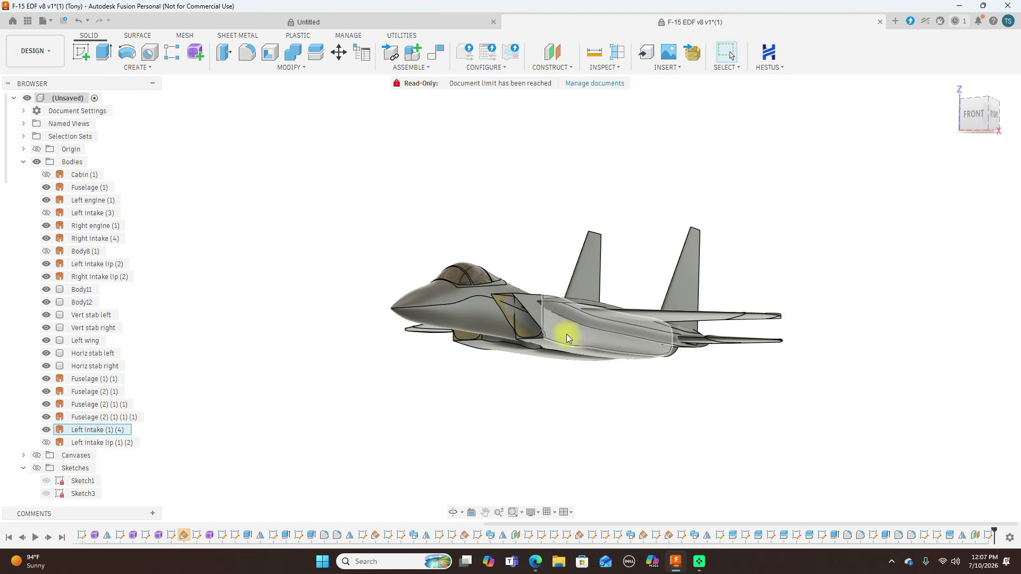
click(984, 115)
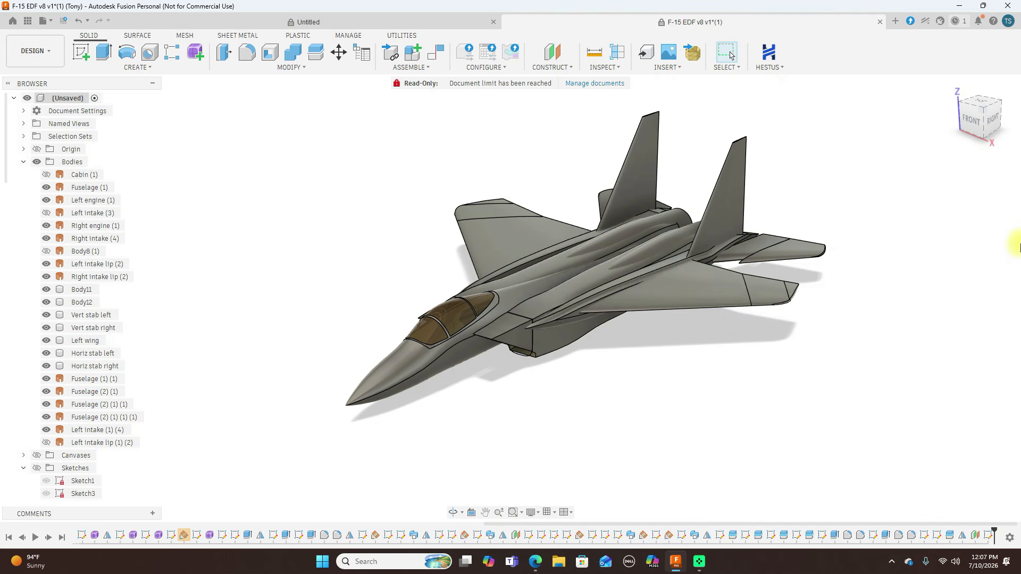
mouse_move(983, 130)
mouse_down()
mouse_move(12, 108)
mouse_move(982, 123)
mouse_up()
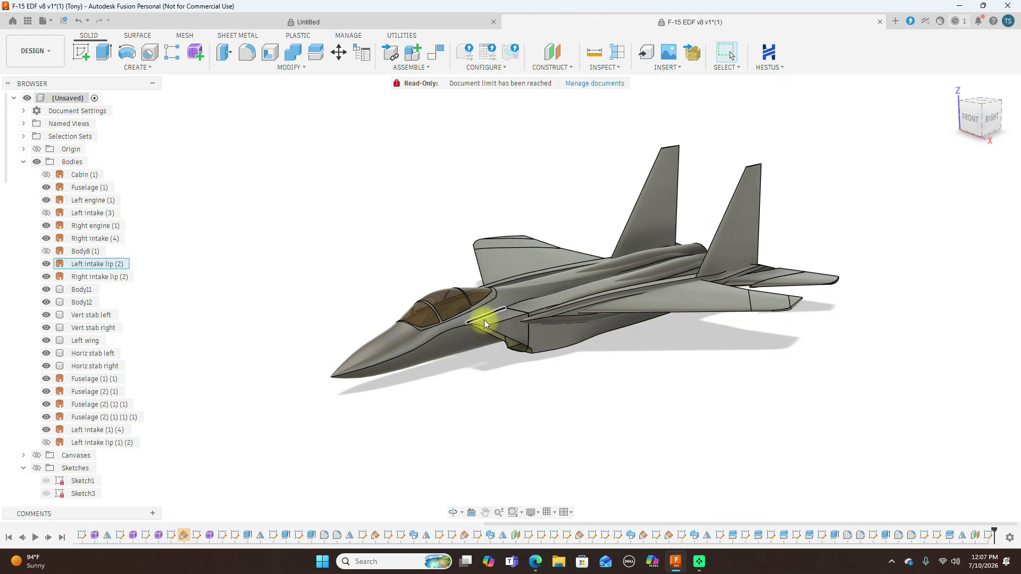
click(1001, 122)
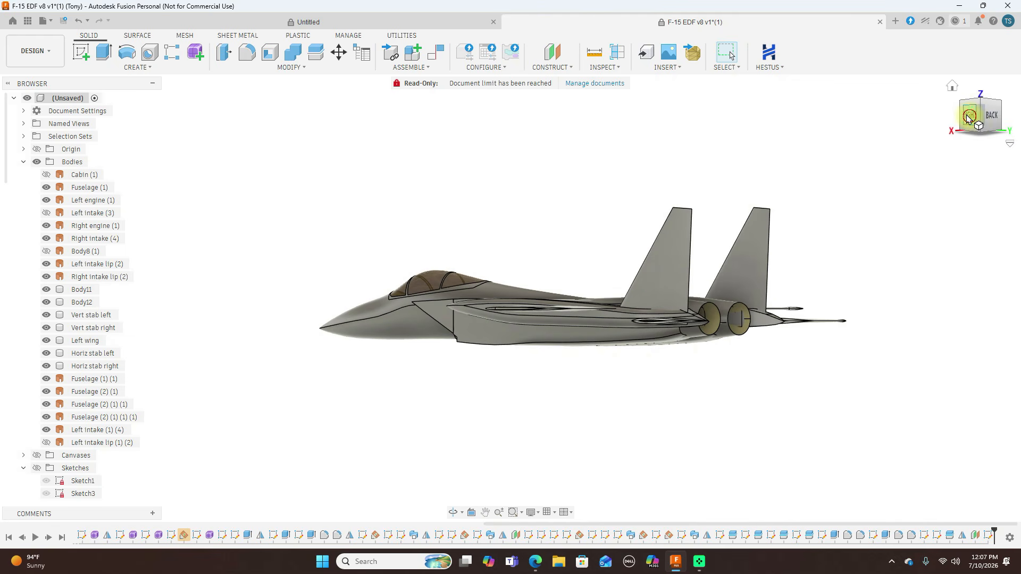
click(968, 118)
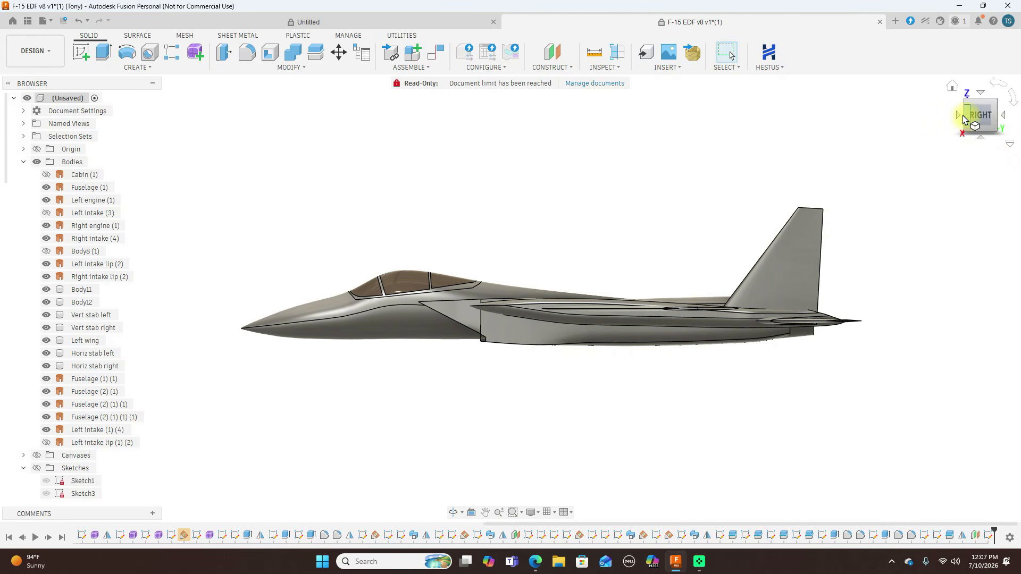
drag(965, 118, 997, 124)
shift+middle_drag(510, 297, 548, 297)
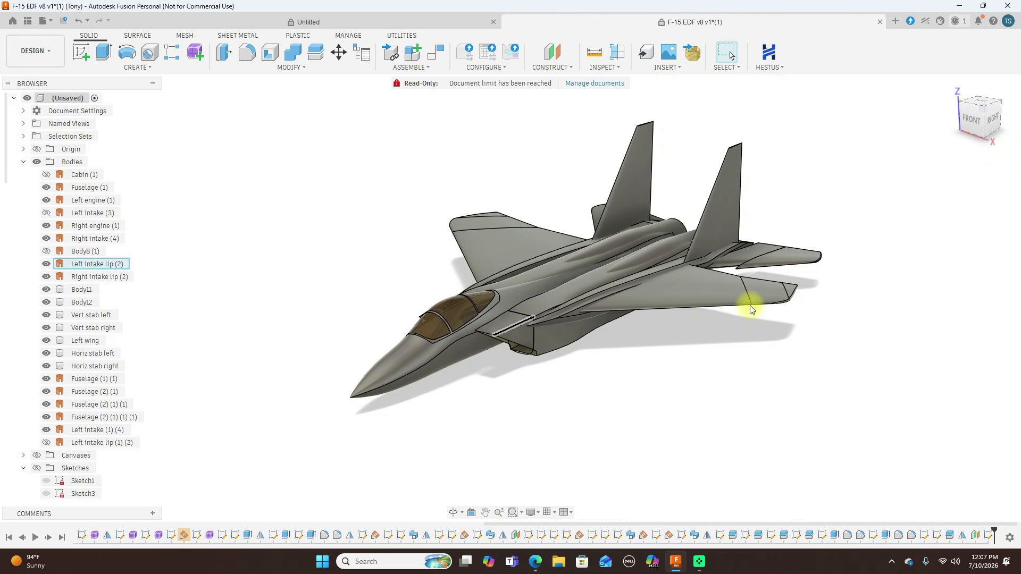
- Examine the finished aircraft straight from the front, directly from above and in three-quarter view
click(982, 128)
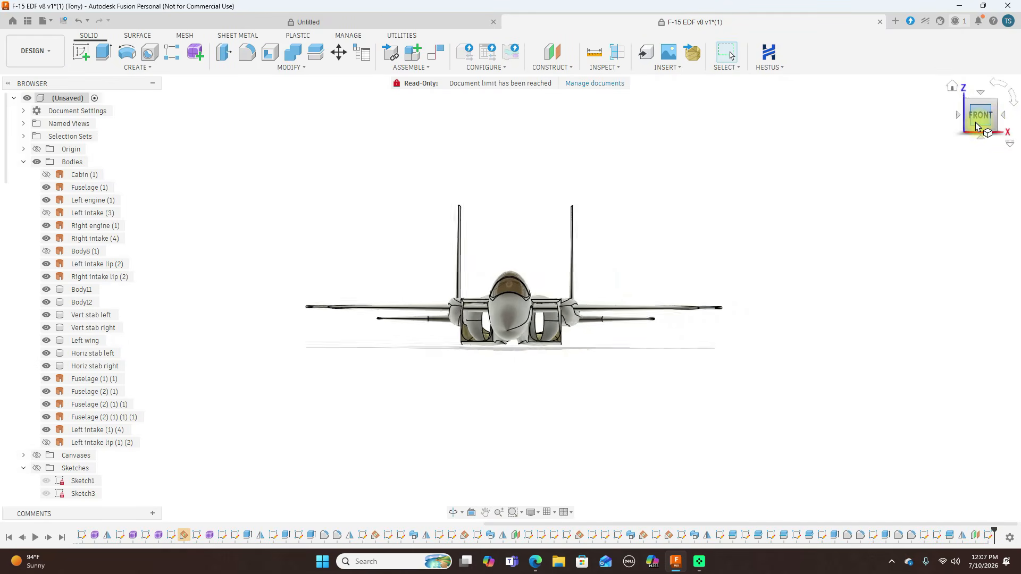
mouse_move(996, 119)
mouse_down()
mouse_move(899, 145)
mouse_move(925, 151)
mouse_move(681, 340)
mouse_up()
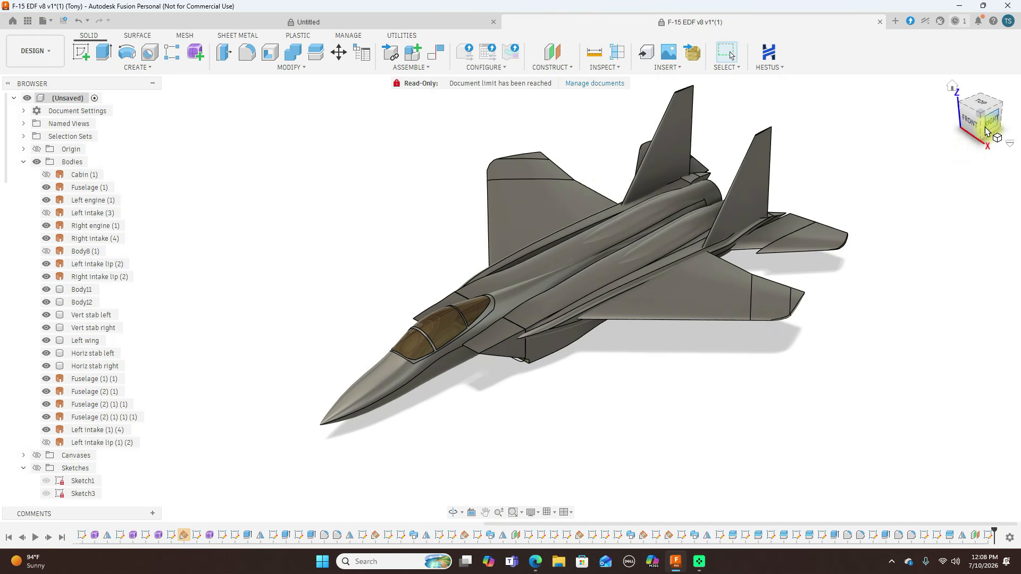
click(970, 121)
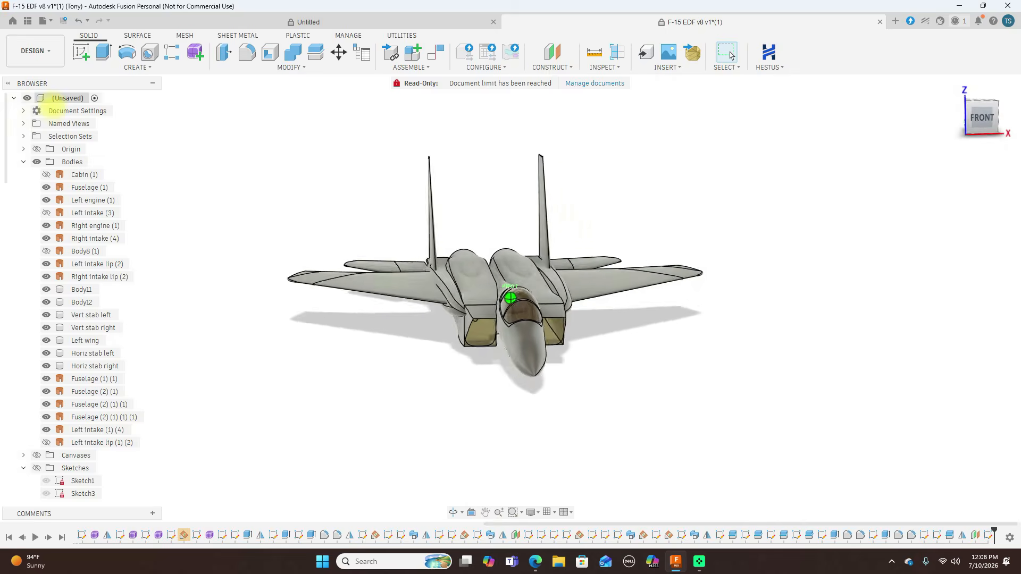
click(950, 105)
mouse_move(950, 105)
mouse_down()
mouse_move(883, 114)
mouse_move(899, 172)
mouse_up()
click(982, 129)
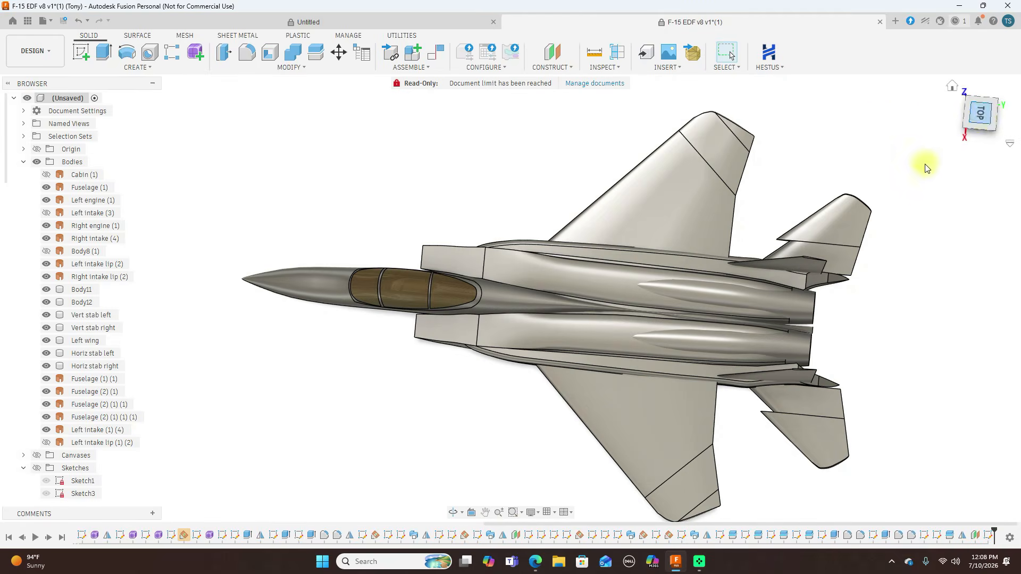
scroll(851, 234, up, 2)
middle_drag(804, 217, 752, 201)
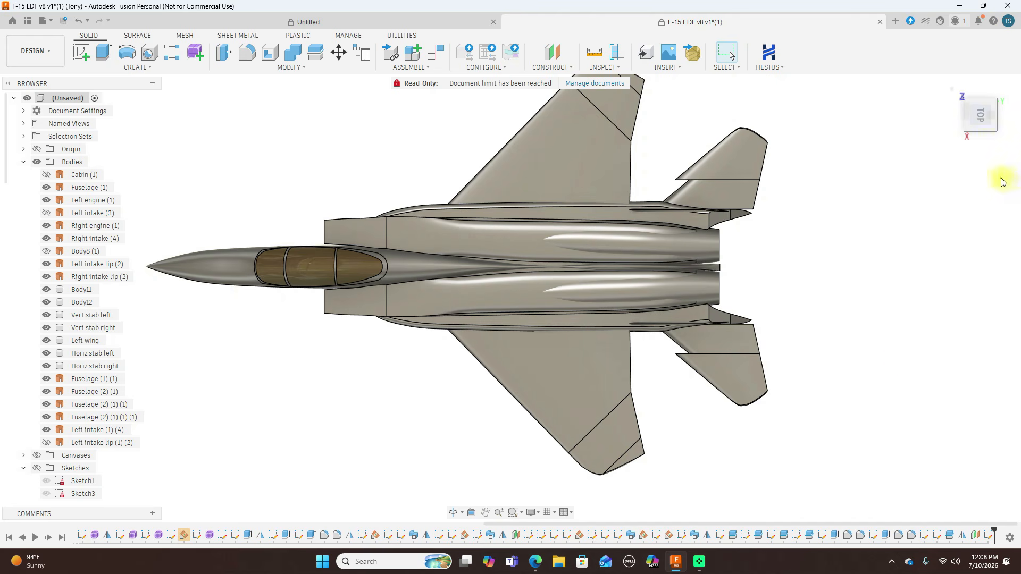
mouse_move(985, 136)
drag(984, 132, 68, 75)
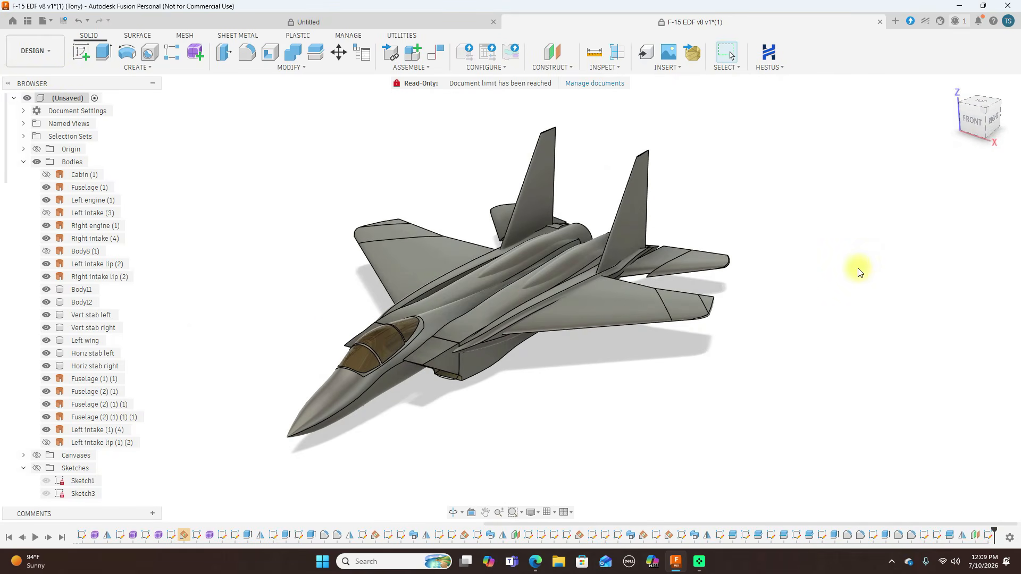
middle_drag(798, 347, 860, 335)
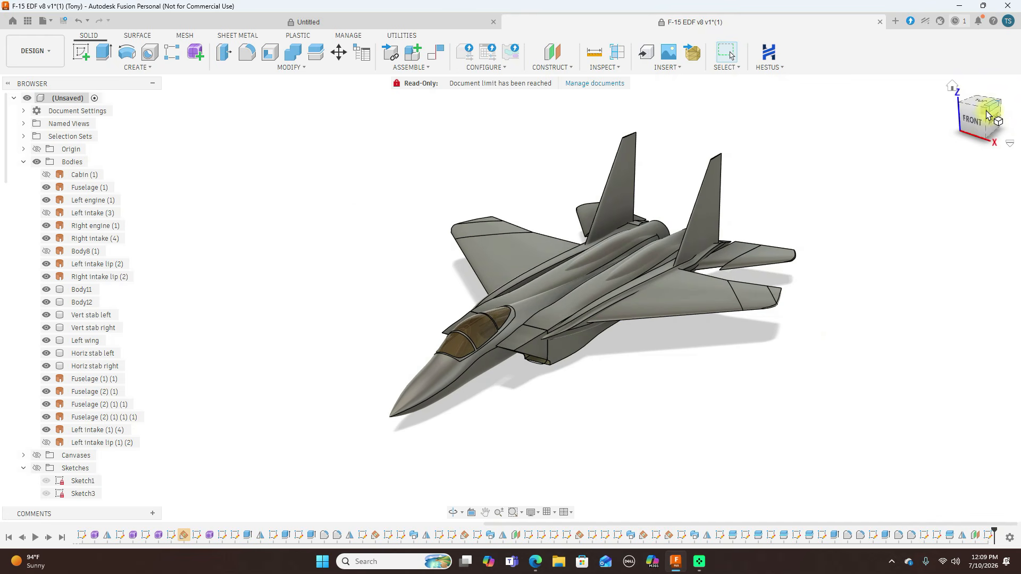
mouse_move(983, 122)
mouse_down()
mouse_move(761, 122)
mouse_move(957, 109)
mouse_move(987, 127)
mouse_up()
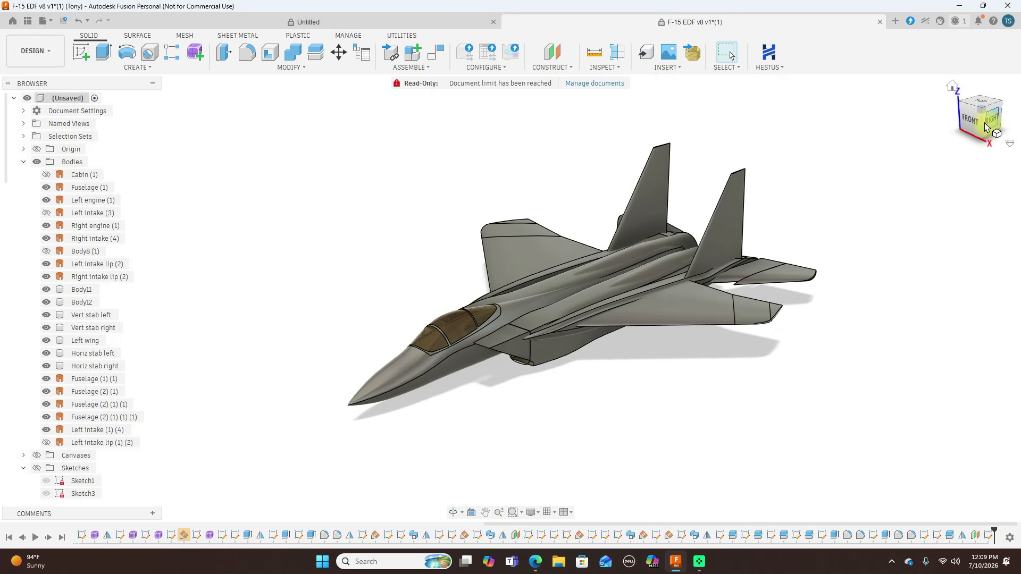